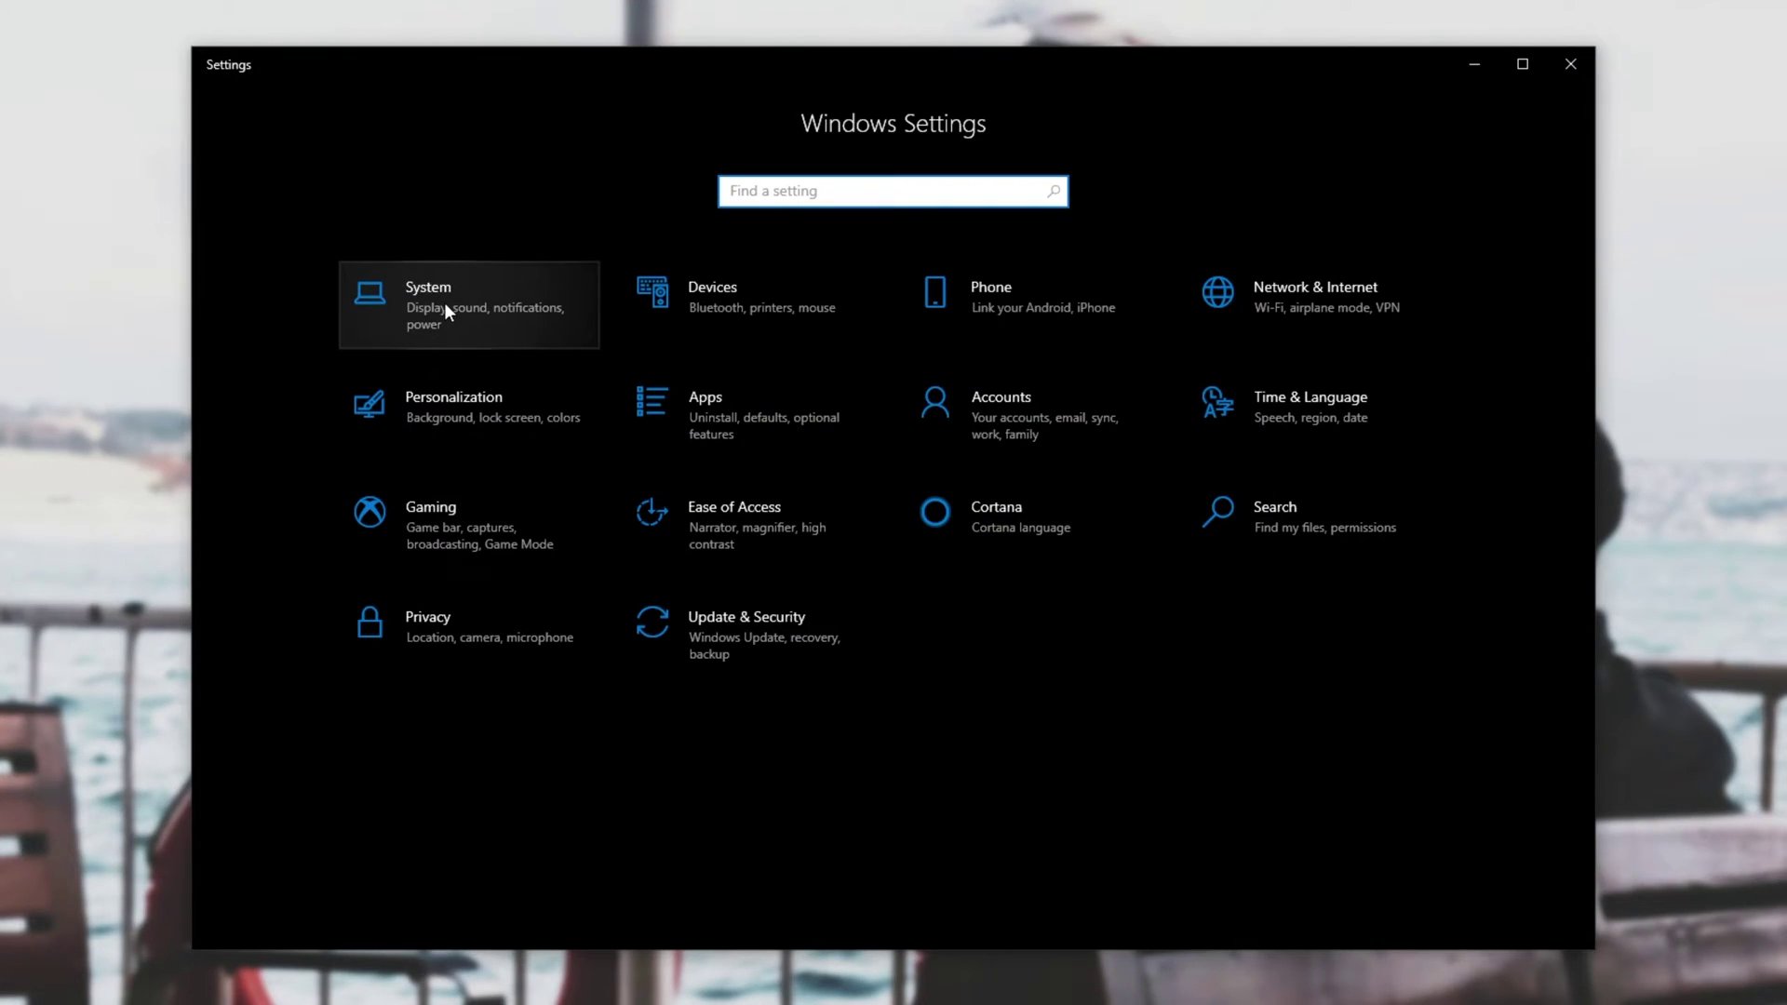
Step: Go to System > Graphics settings, leaving the app type on Classic app
{"action": "left_click", "coordinate": [445, 296]}
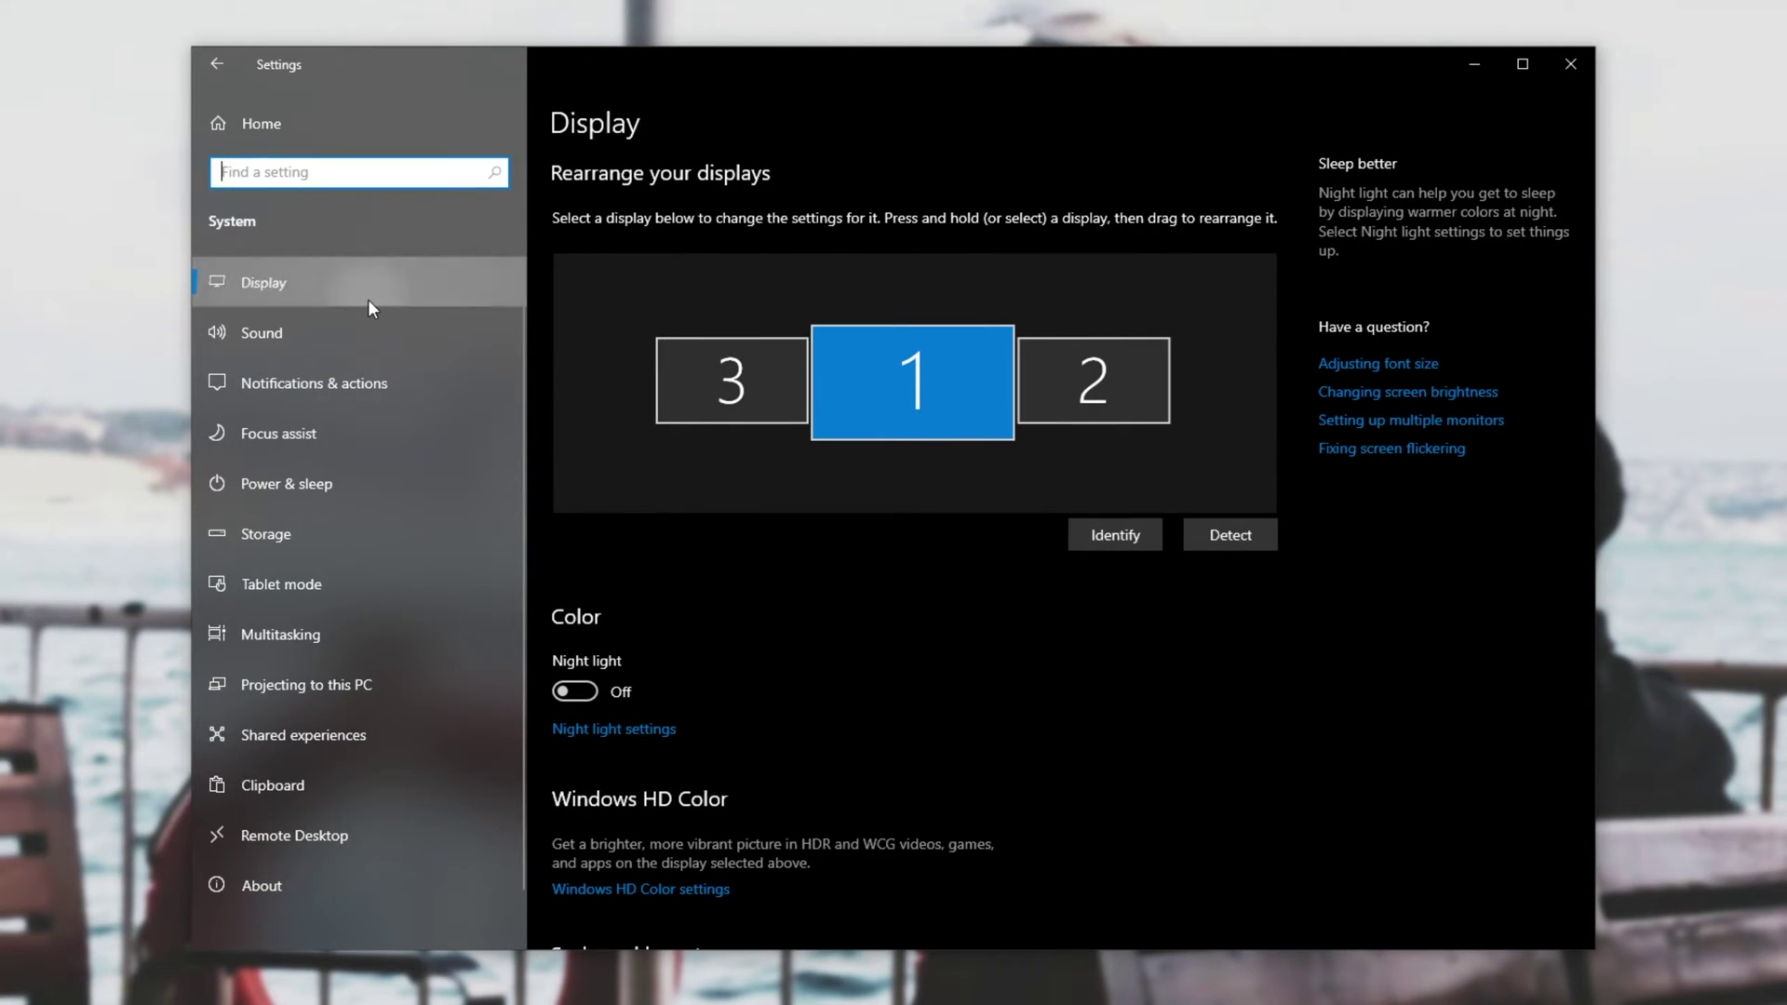
{"action": "scroll", "coordinate": [1030, 447], "scroll_direction": "down", "scroll_amount": 7}
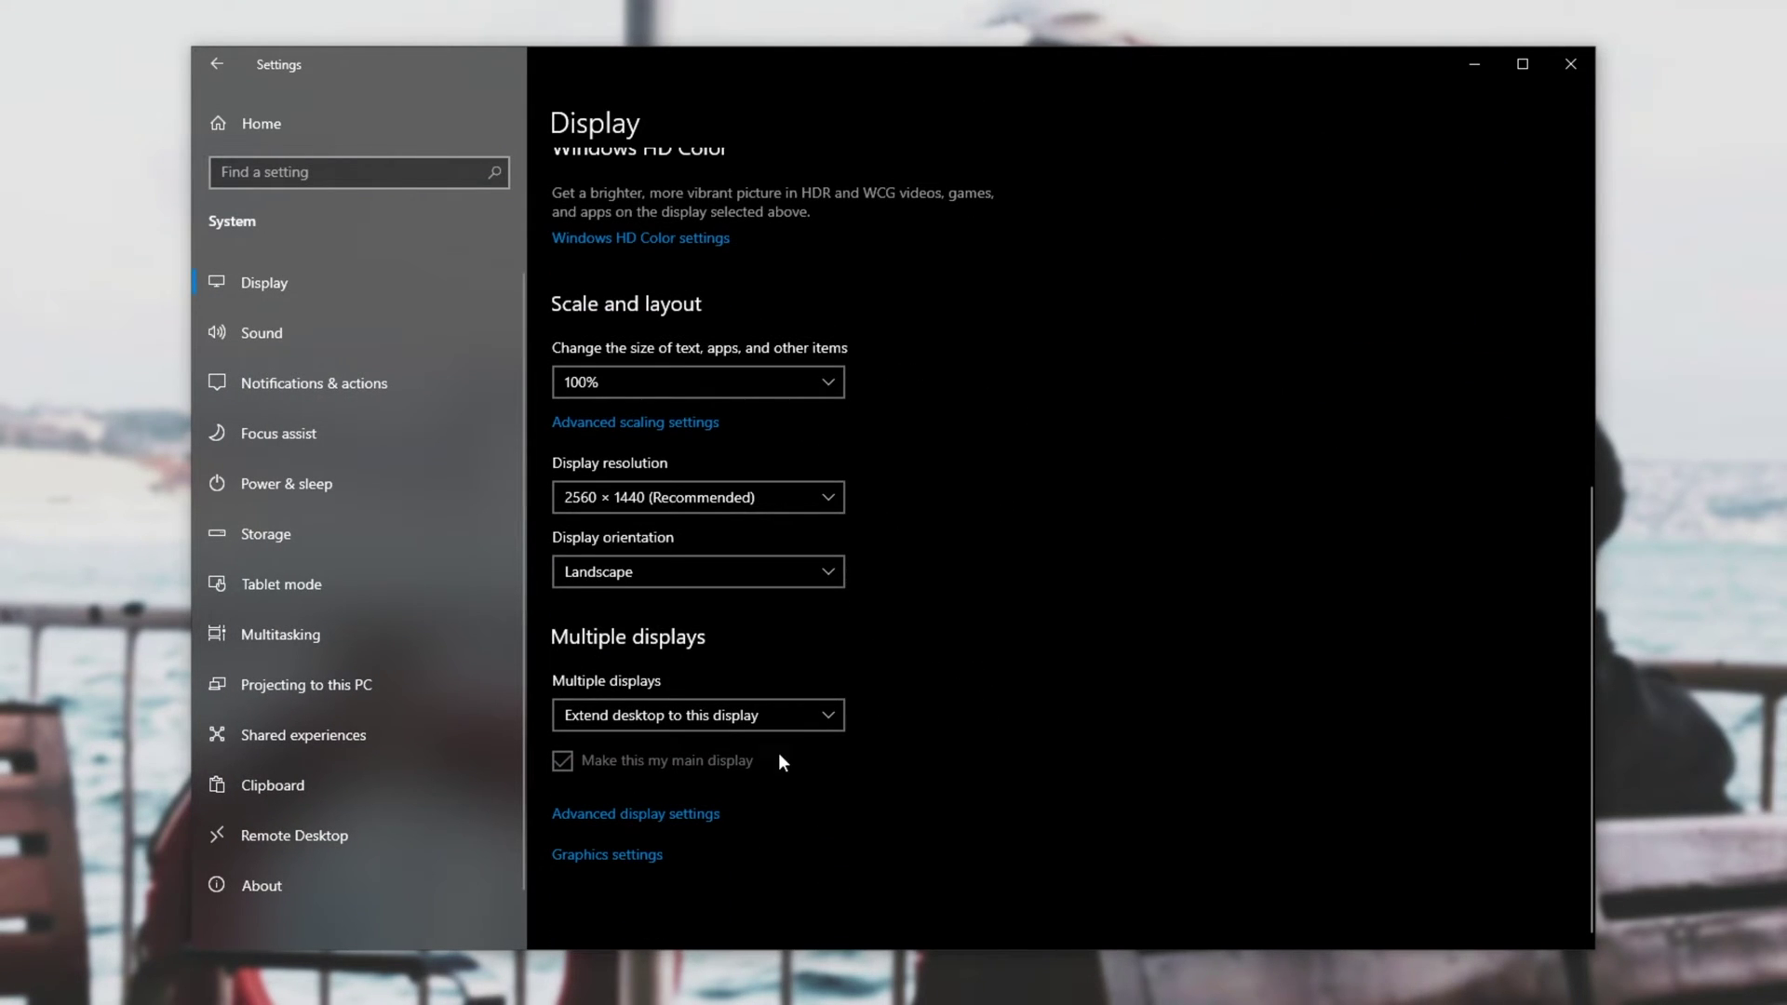
{"action": "left_click", "coordinate": [650, 856]}
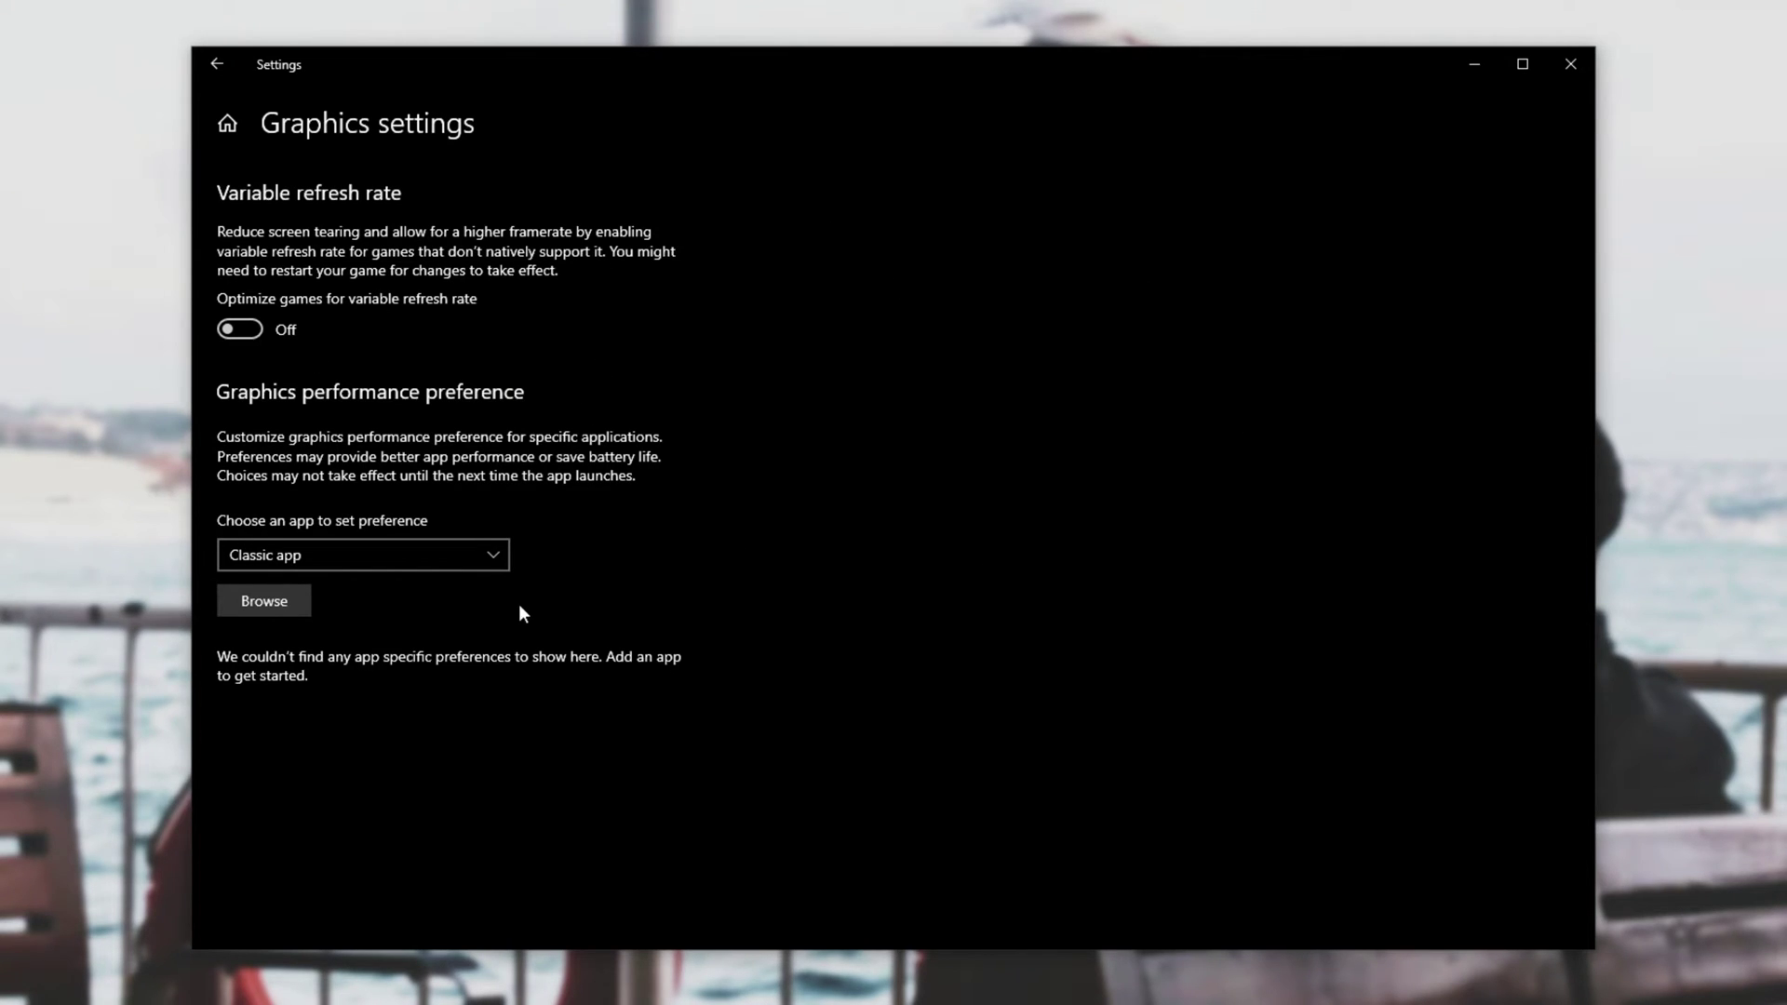
{"action": "left_click", "coordinate": [380, 558]}
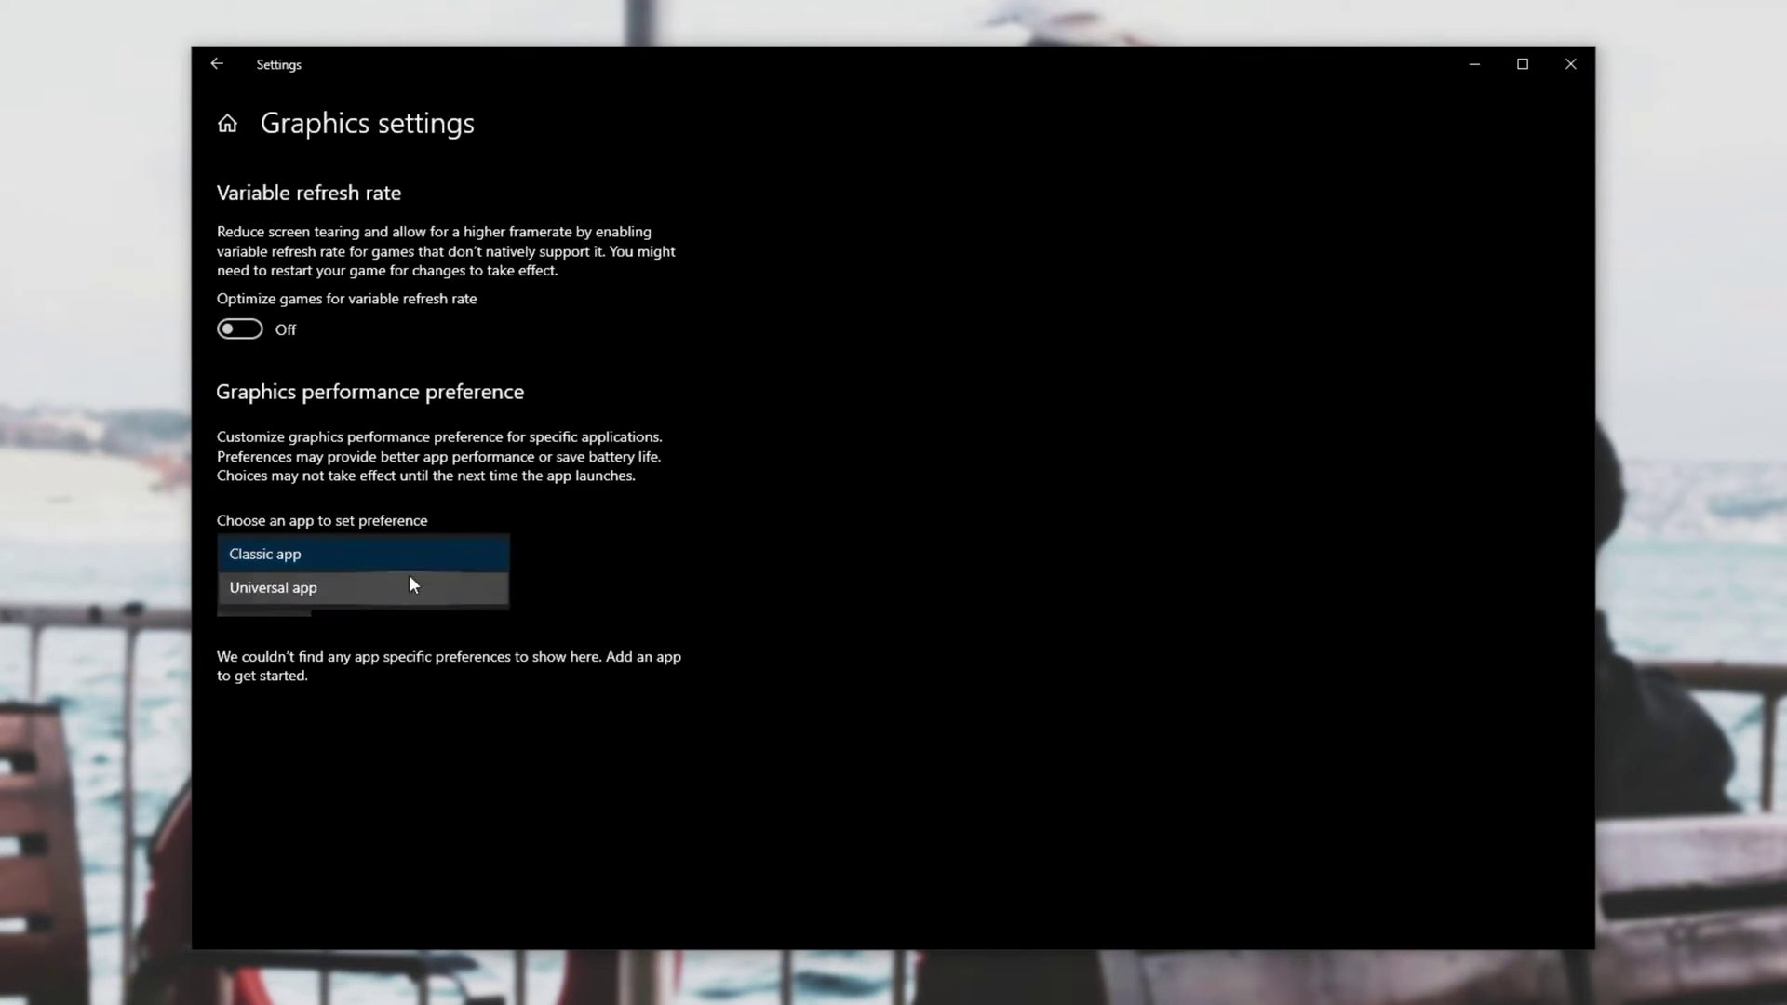
{"action": "left_click", "coordinate": [348, 557]}
Step: Use Battle.net's Options for Call of Duty: MW to show its H:\Games install folder in Explorer
{"action": "left_click", "coordinate": [292, 601]}
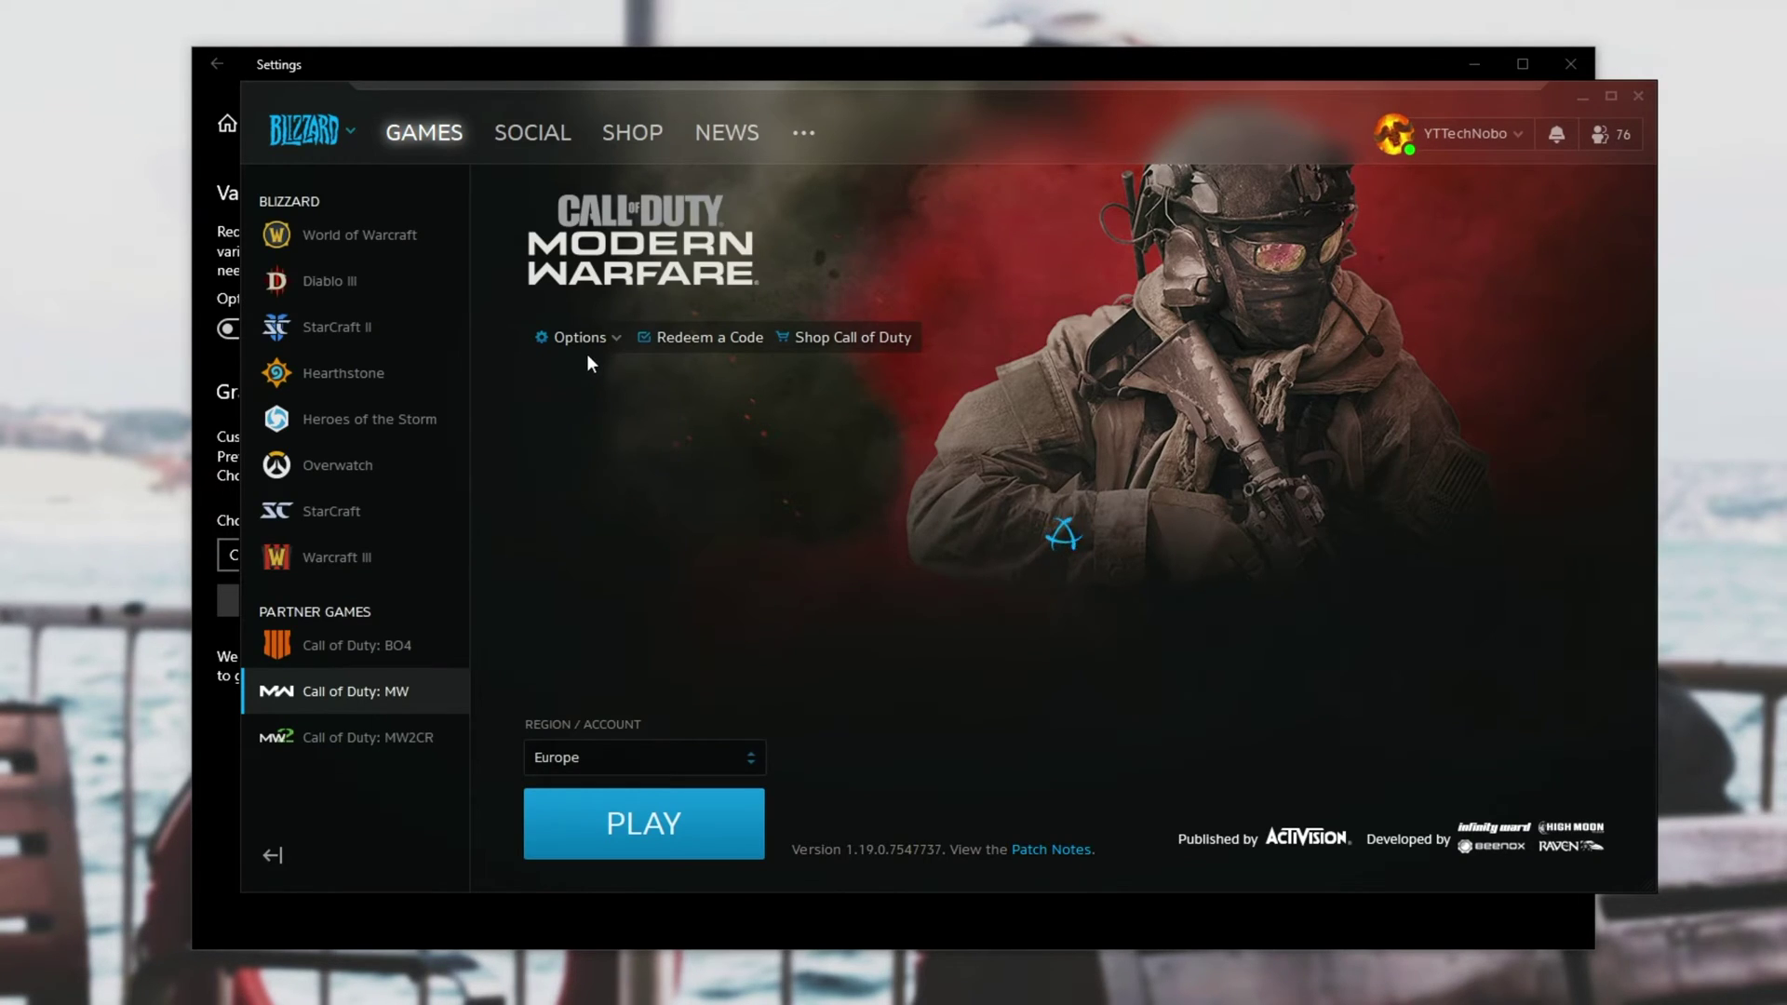
{"action": "left_click", "coordinate": [605, 339]}
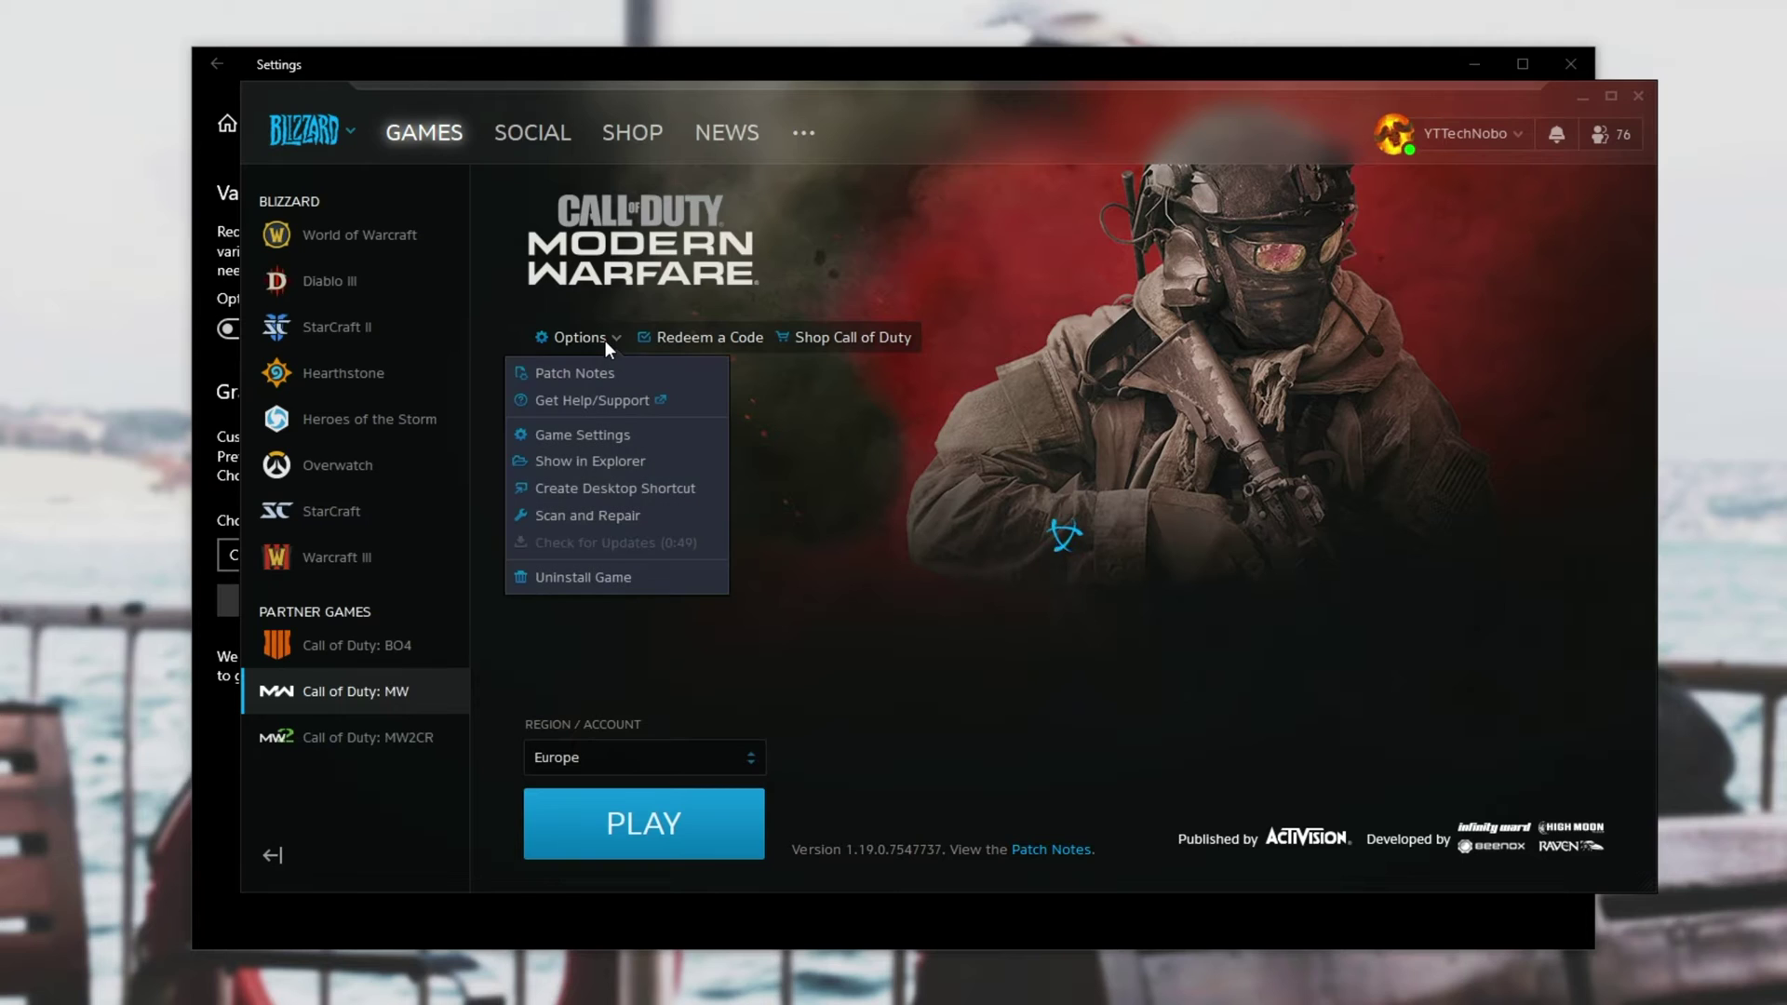
{"action": "left_click", "coordinate": [583, 456]}
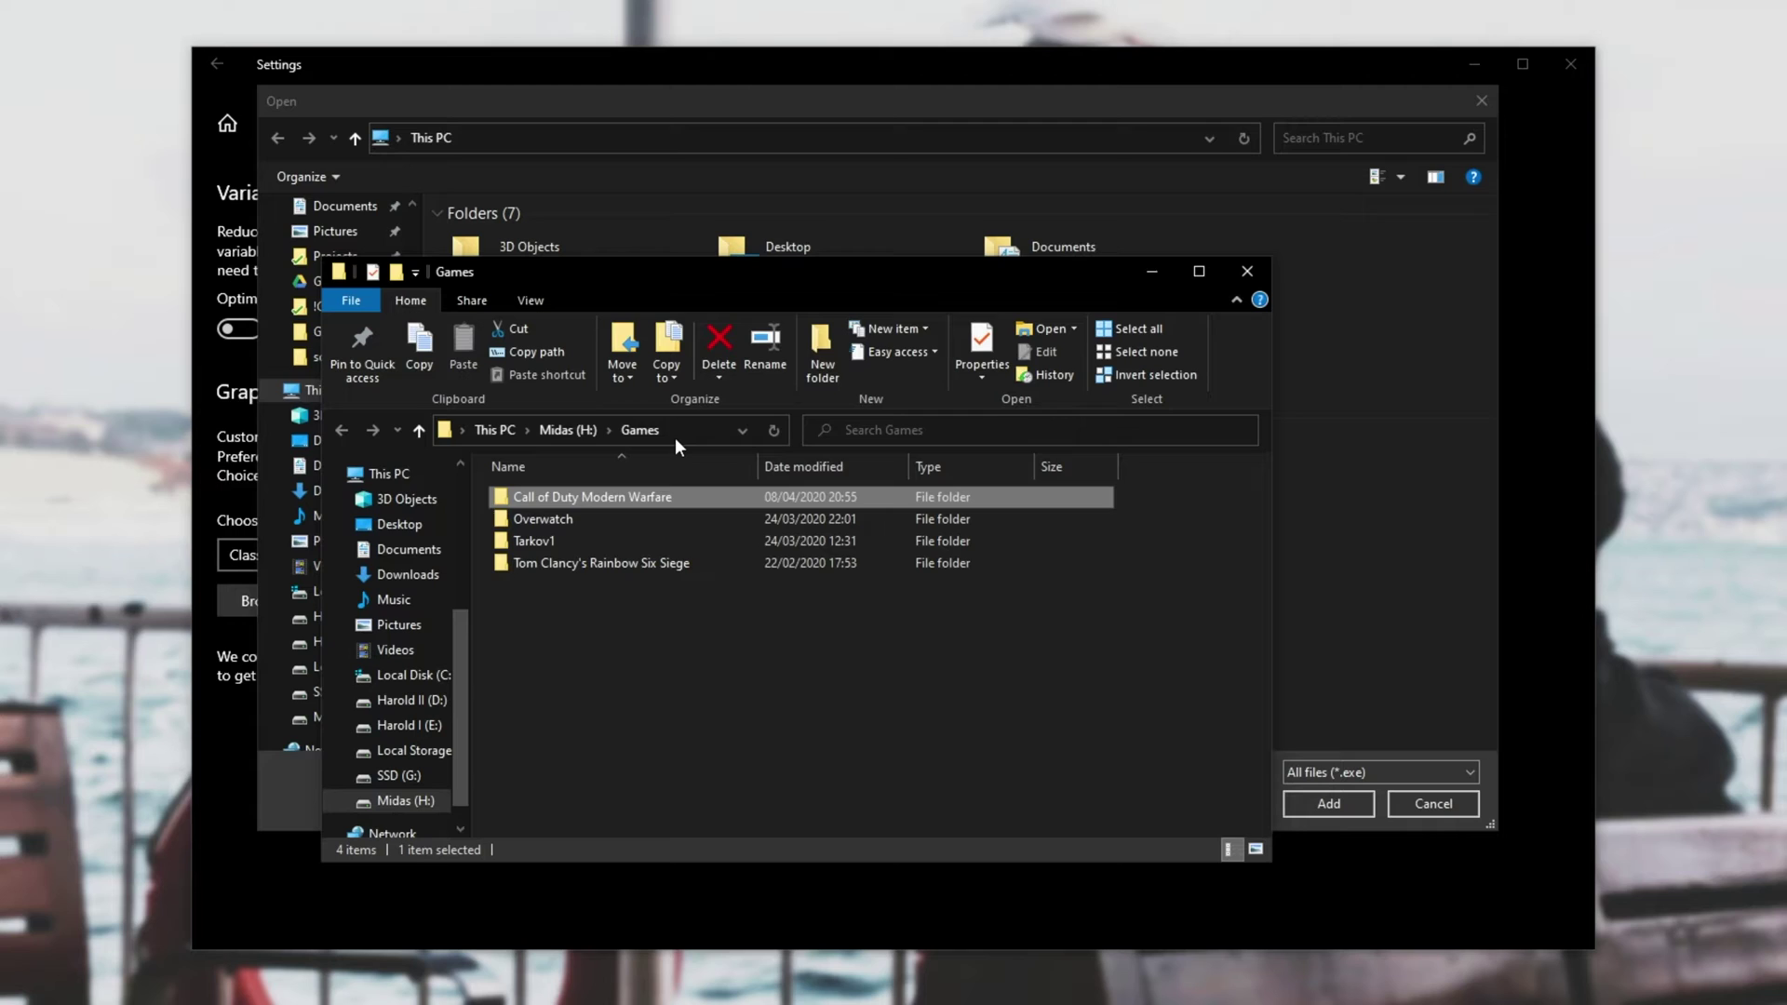
Step: Copy the H:\Games path from Explorer and navigate the Browse dialog there
{"action": "left_click", "coordinate": [674, 438]}
{"action": "key", "text": "ctrl+c"}
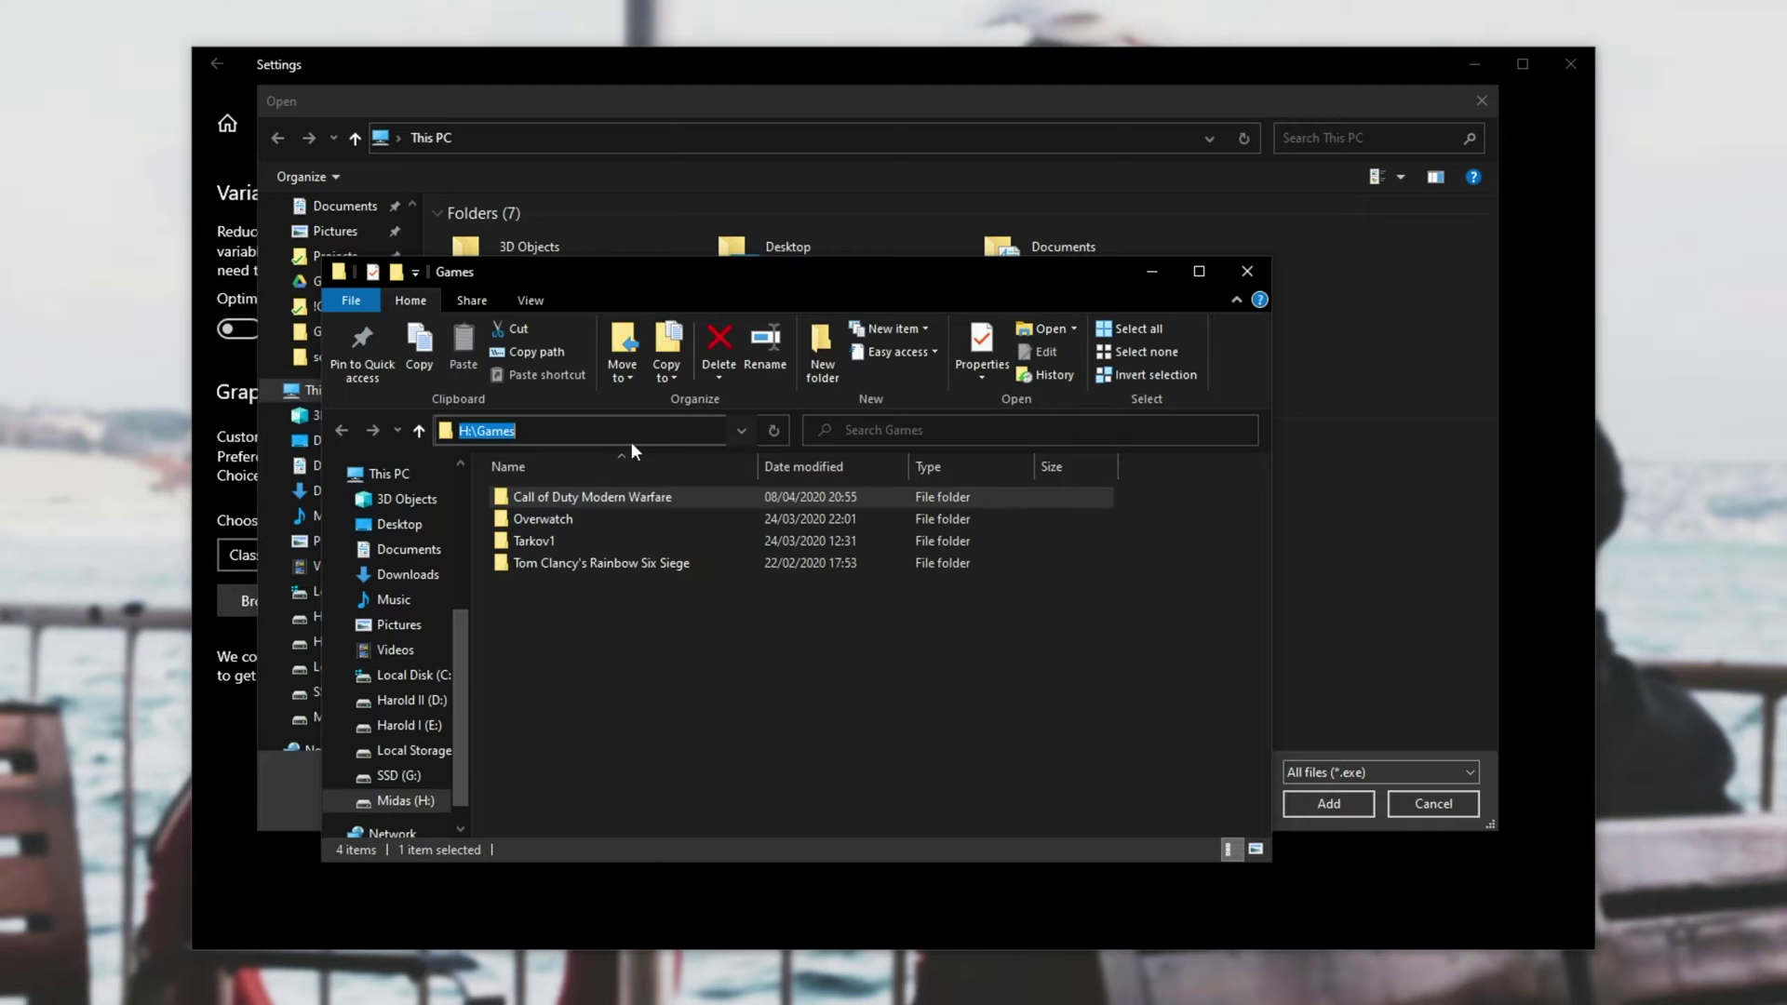
{"action": "left_click", "coordinate": [643, 137]}
{"action": "key", "text": "ctrl+v"}
{"action": "key", "text": "Return"}
{"action": "mouse_move", "coordinate": [594, 110]}
{"action": "left_mouse_down"}
{"action": "mouse_move", "coordinate": [1093, 499]}
{"action": "mouse_move", "coordinate": [1078, 371]}
{"action": "mouse_move", "coordinate": [674, 130]}
{"action": "mouse_move", "coordinate": [569, 109]}
{"action": "left_mouse_up"}
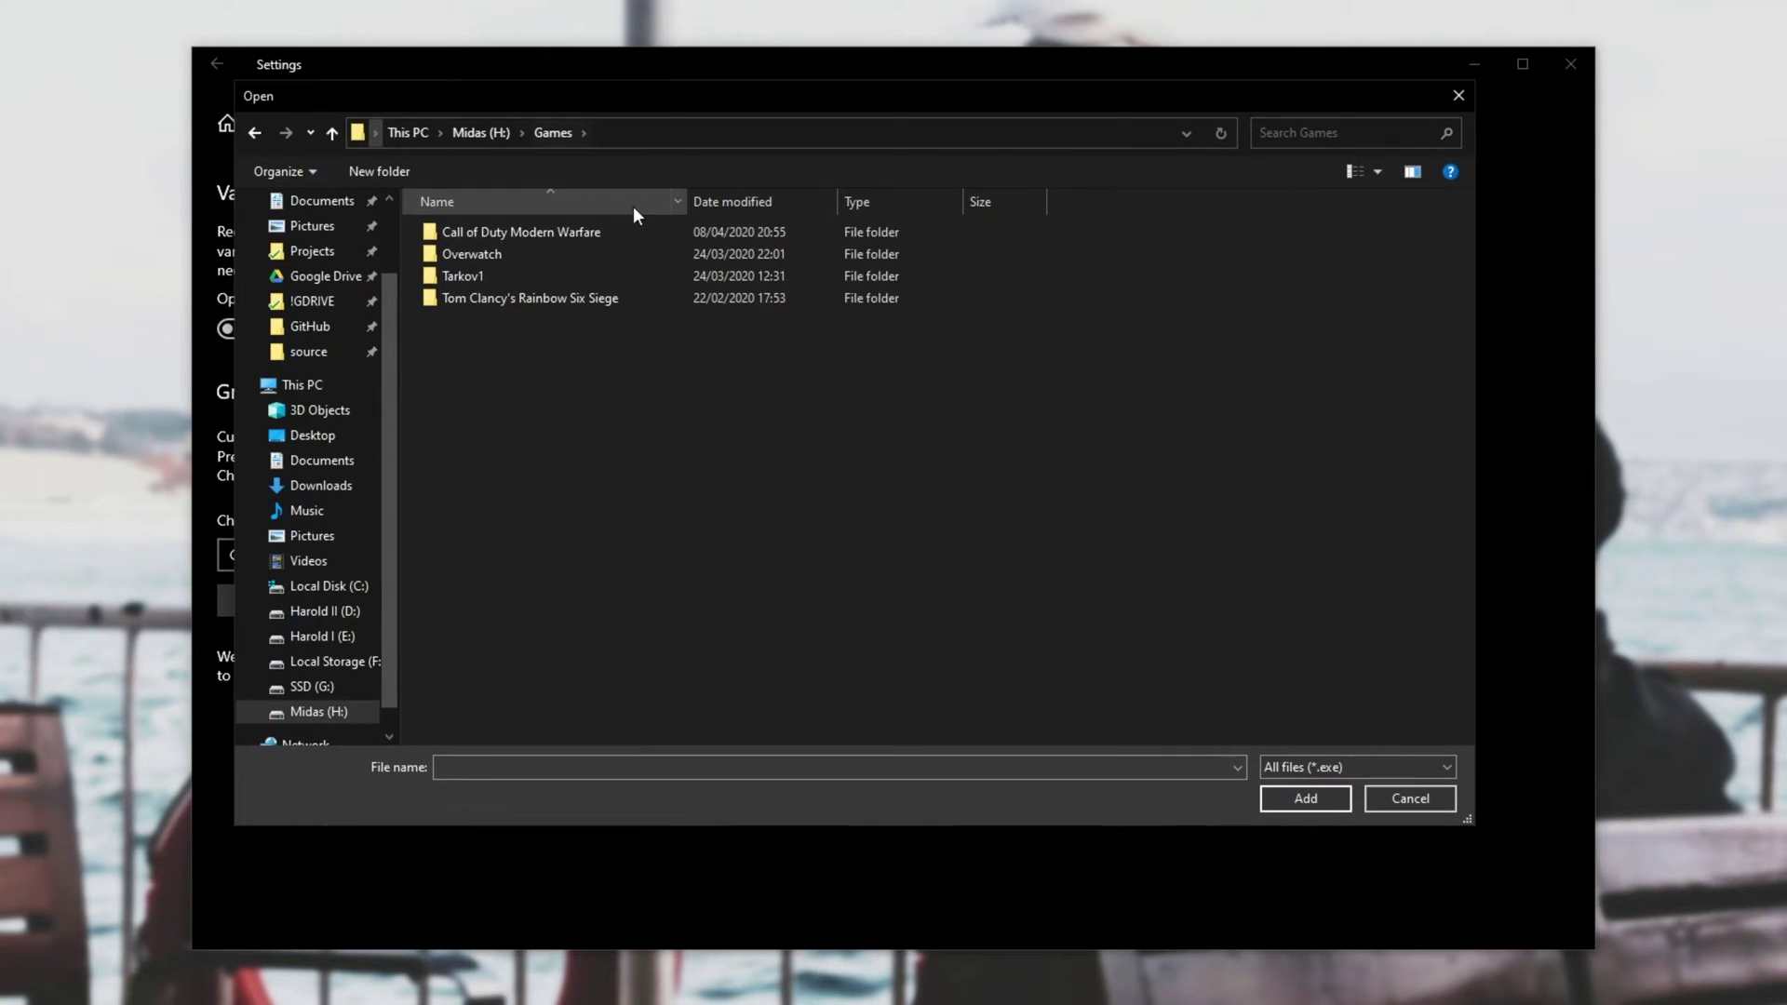
Step: Add ModernWarfare.exe from the Call of Duty Modern Warfare folder to the graphics list
{"action": "left_click", "coordinate": [648, 228]}
{"action": "double_click", "coordinate": [648, 229]}
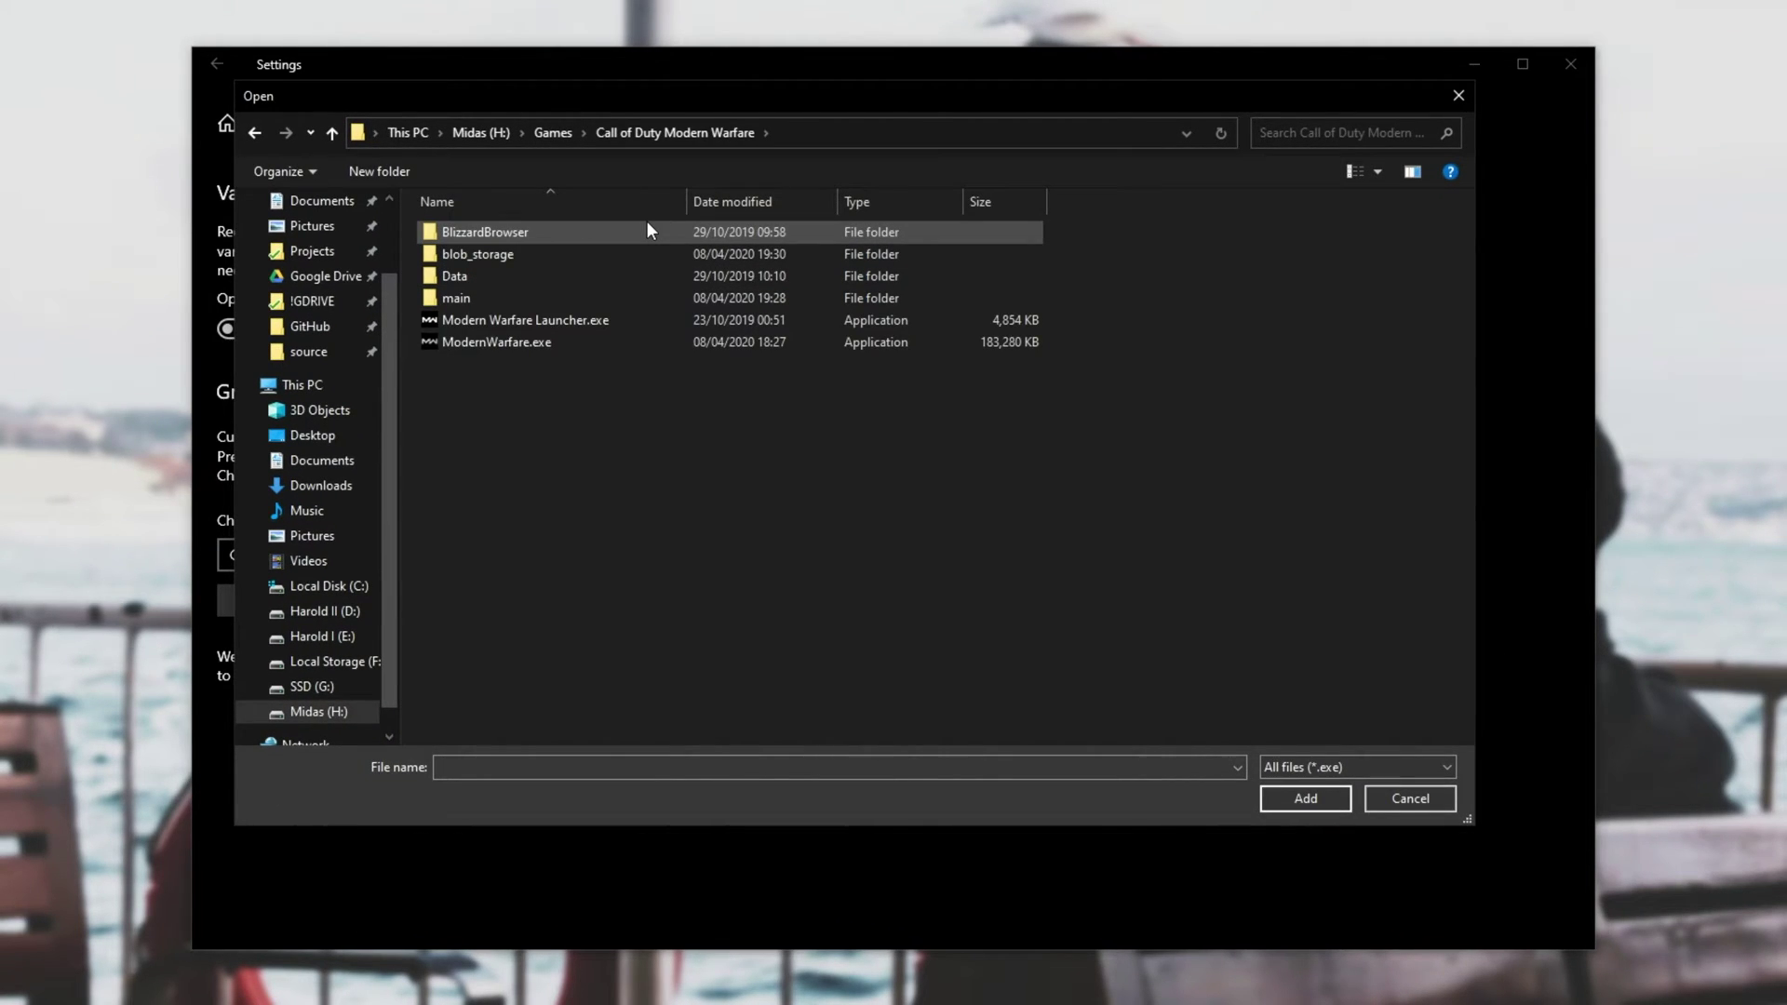
{"action": "left_click", "coordinate": [476, 342]}
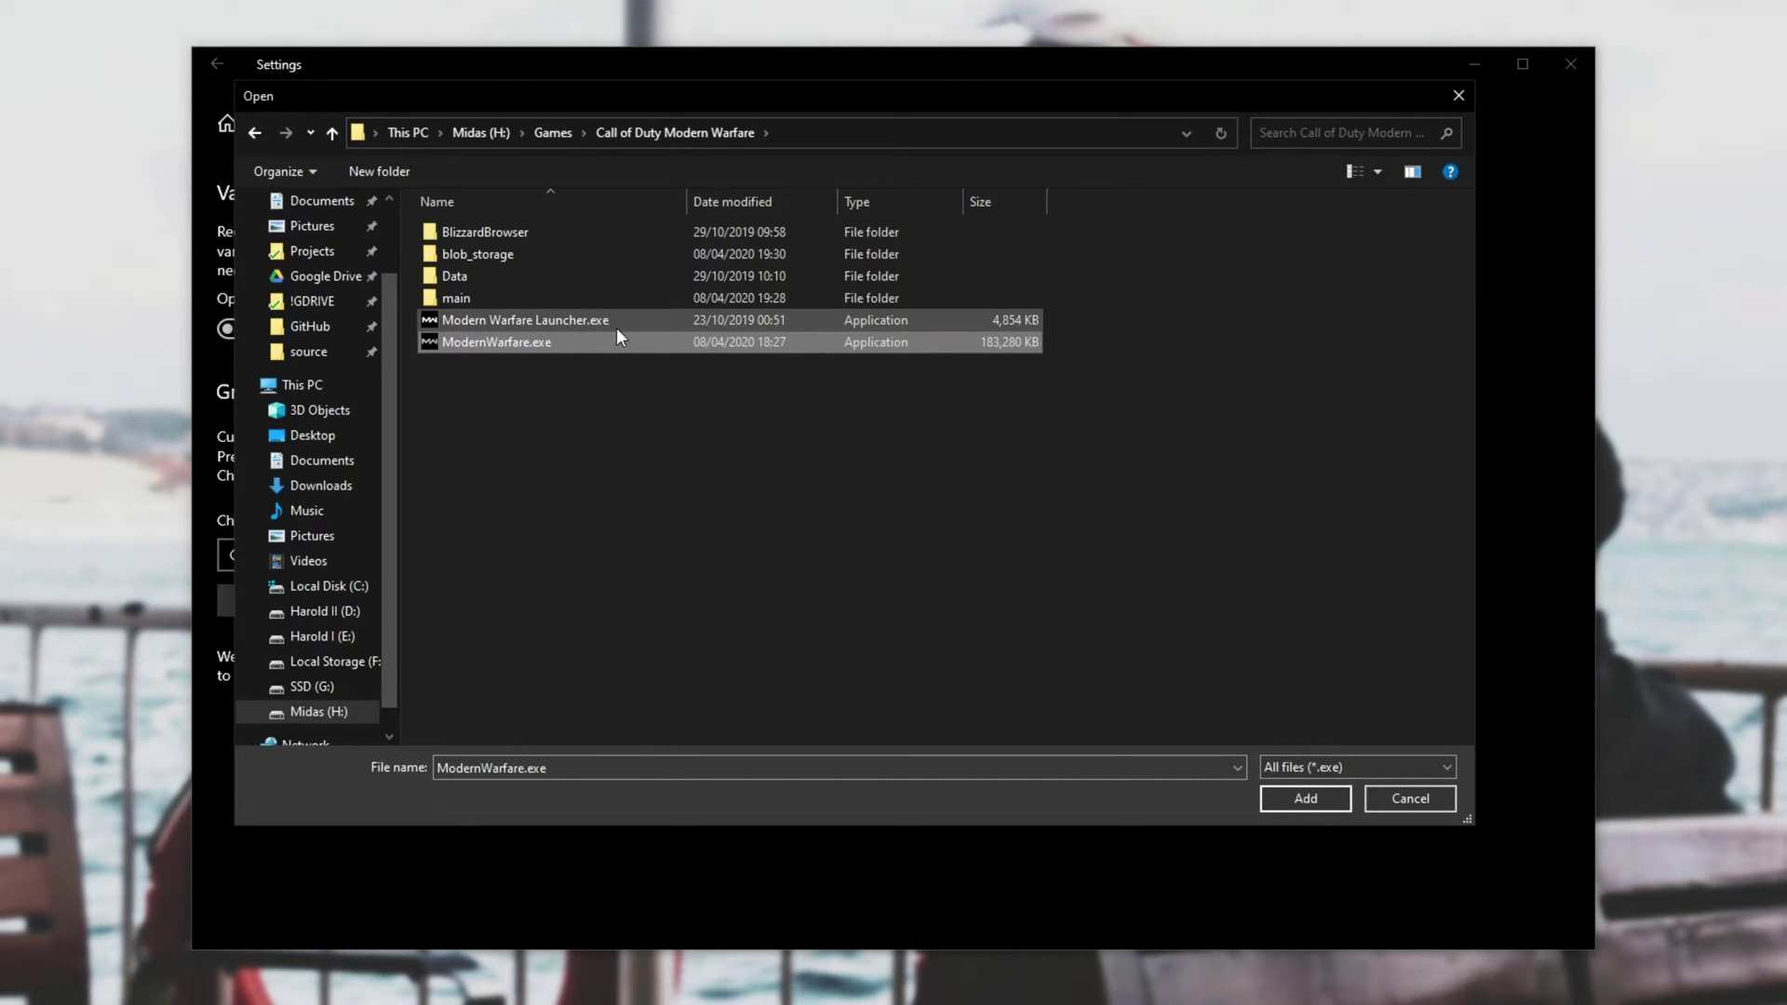
{"action": "double_click", "coordinate": [463, 345]}
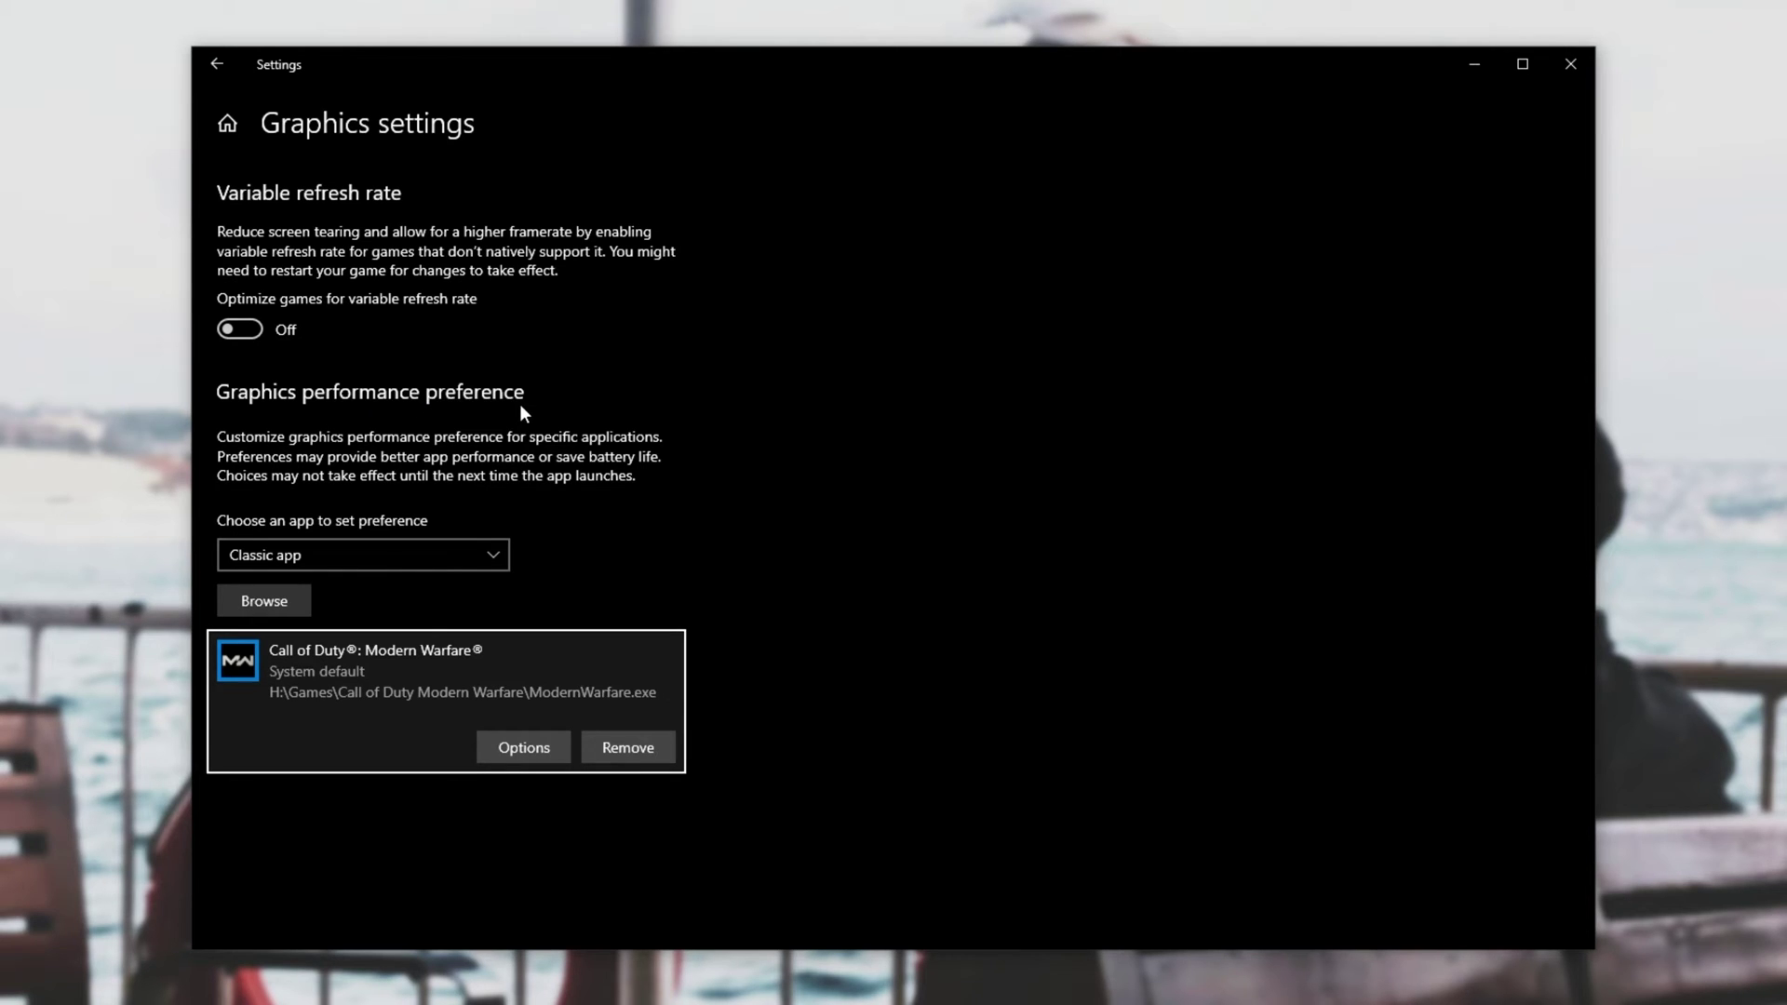
Step: Save High performance as Call of Duty: Modern Warfare's graphics preference and close Settings
{"action": "left_click", "coordinate": [526, 744]}
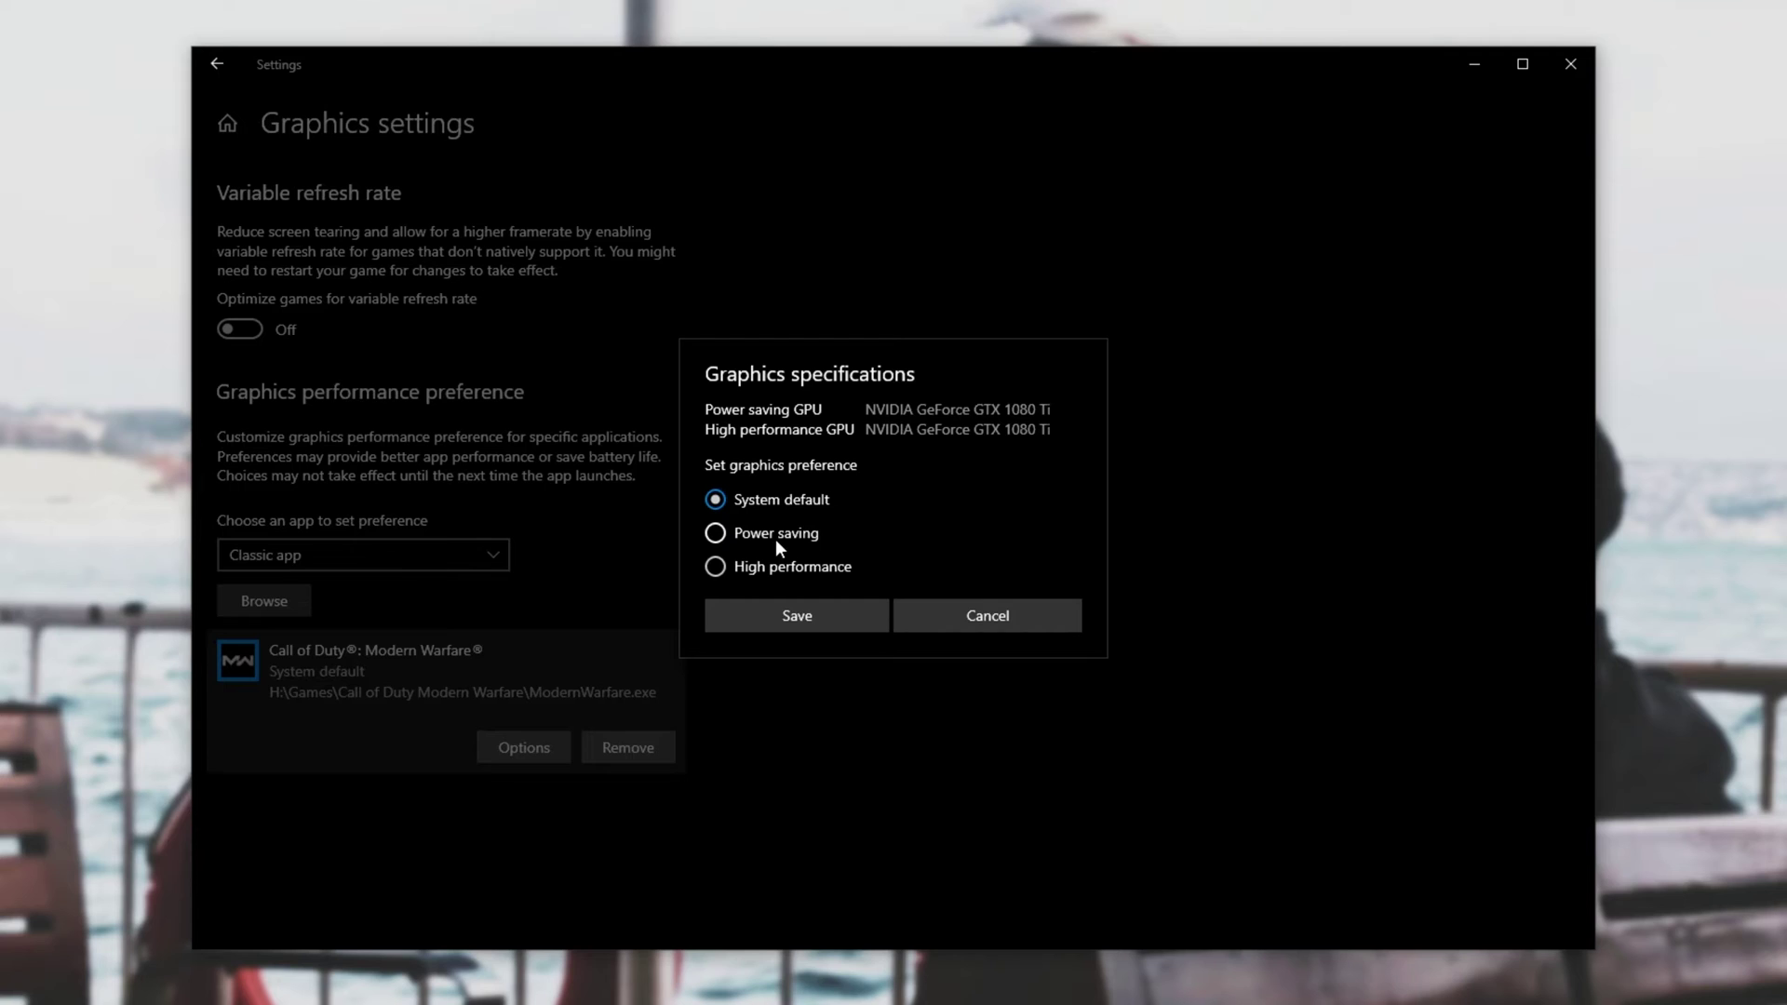
{"action": "left_click", "coordinate": [794, 566]}
{"action": "left_click", "coordinate": [798, 612]}
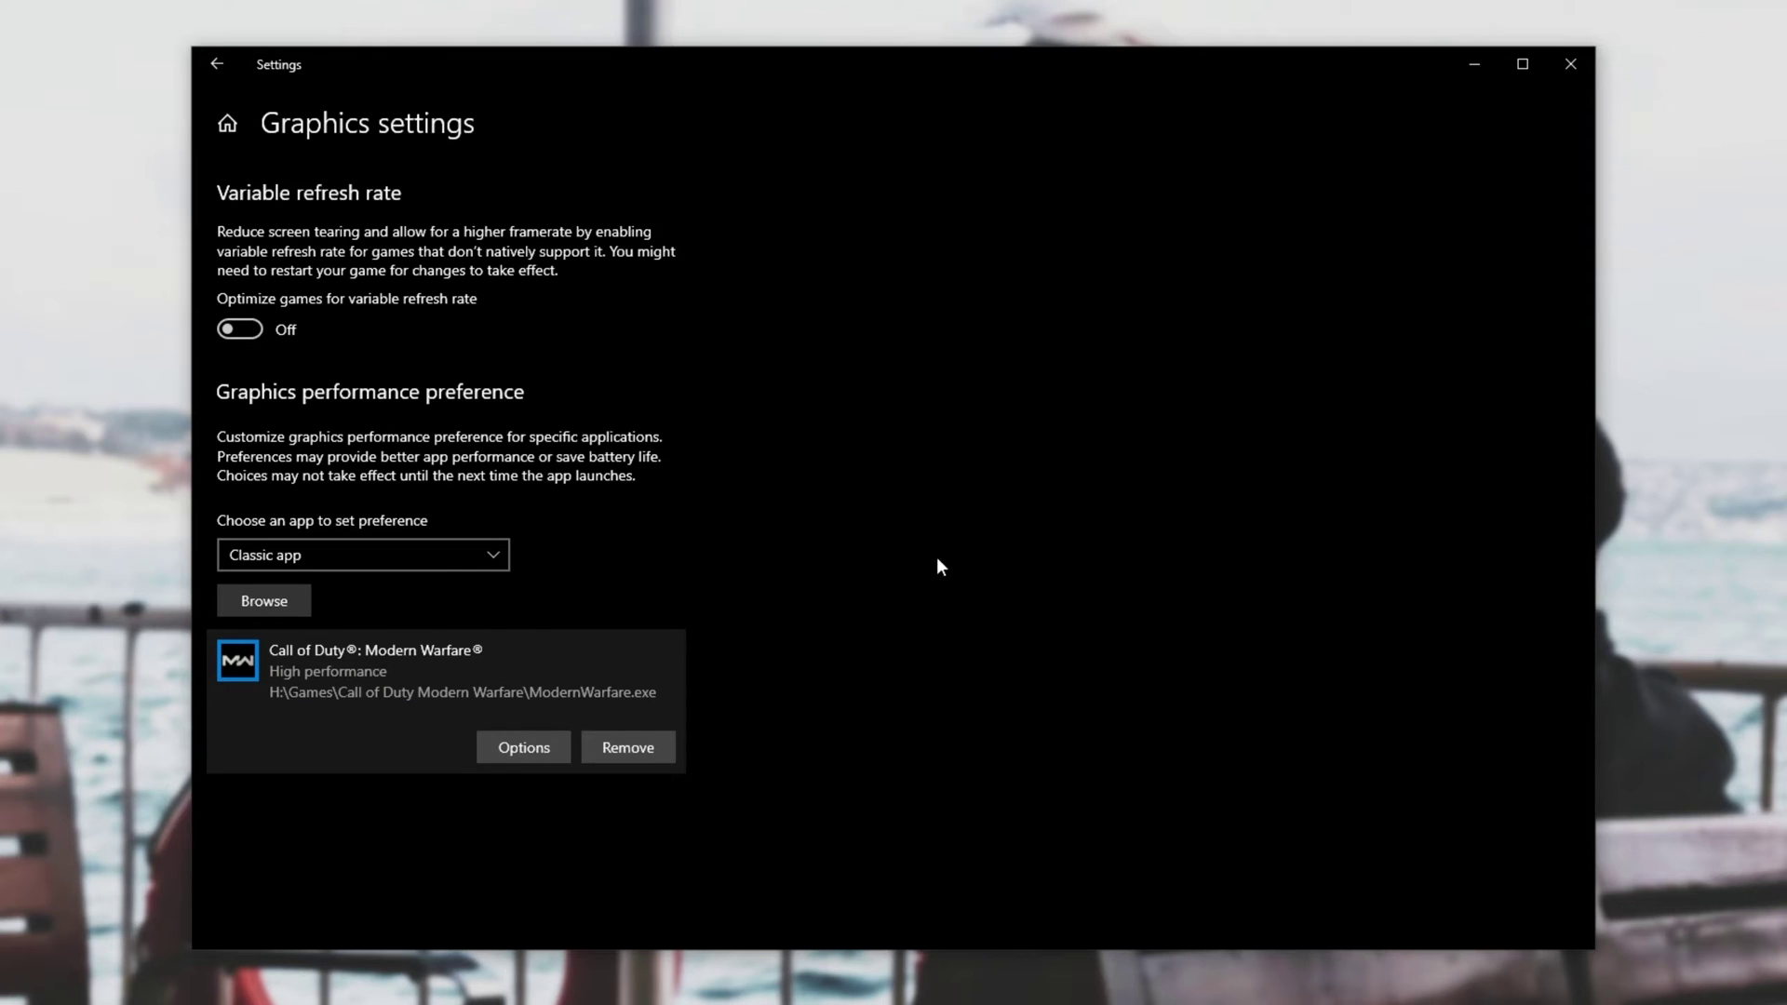
{"action": "left_click", "coordinate": [1571, 64]}
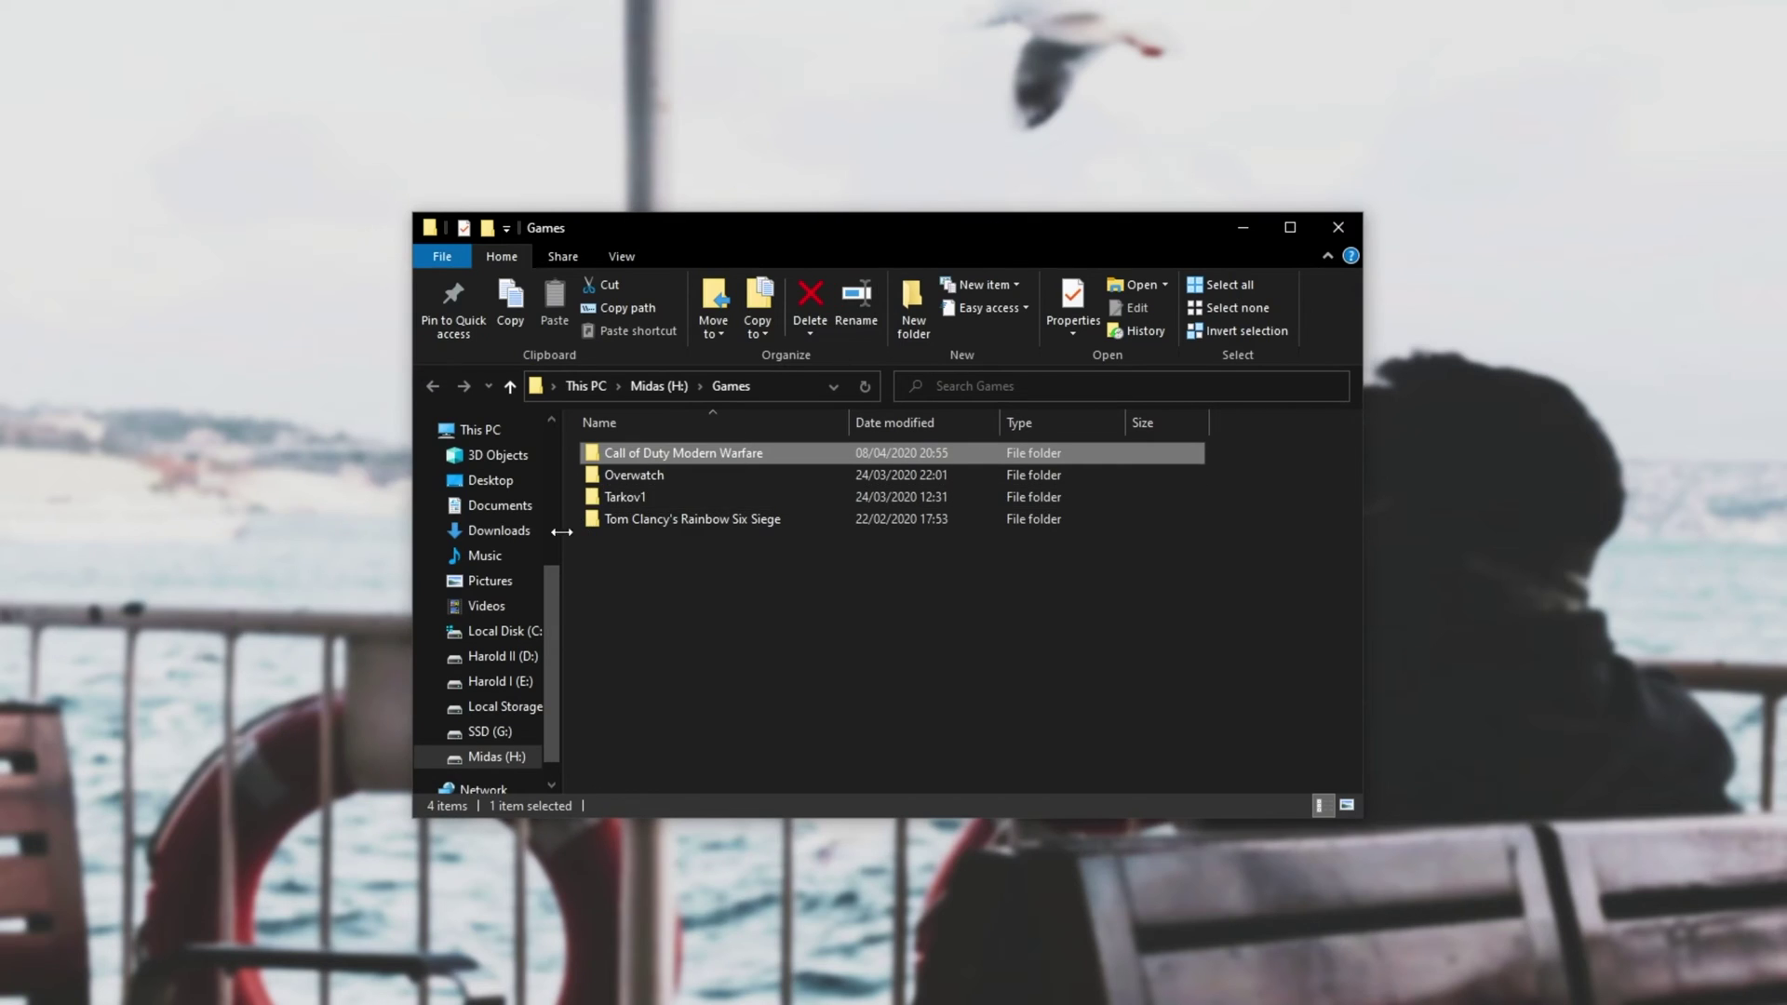
Step: Navigate to Documents\Call of Duty Modern Warfare\players
{"action": "left_click", "coordinate": [493, 505]}
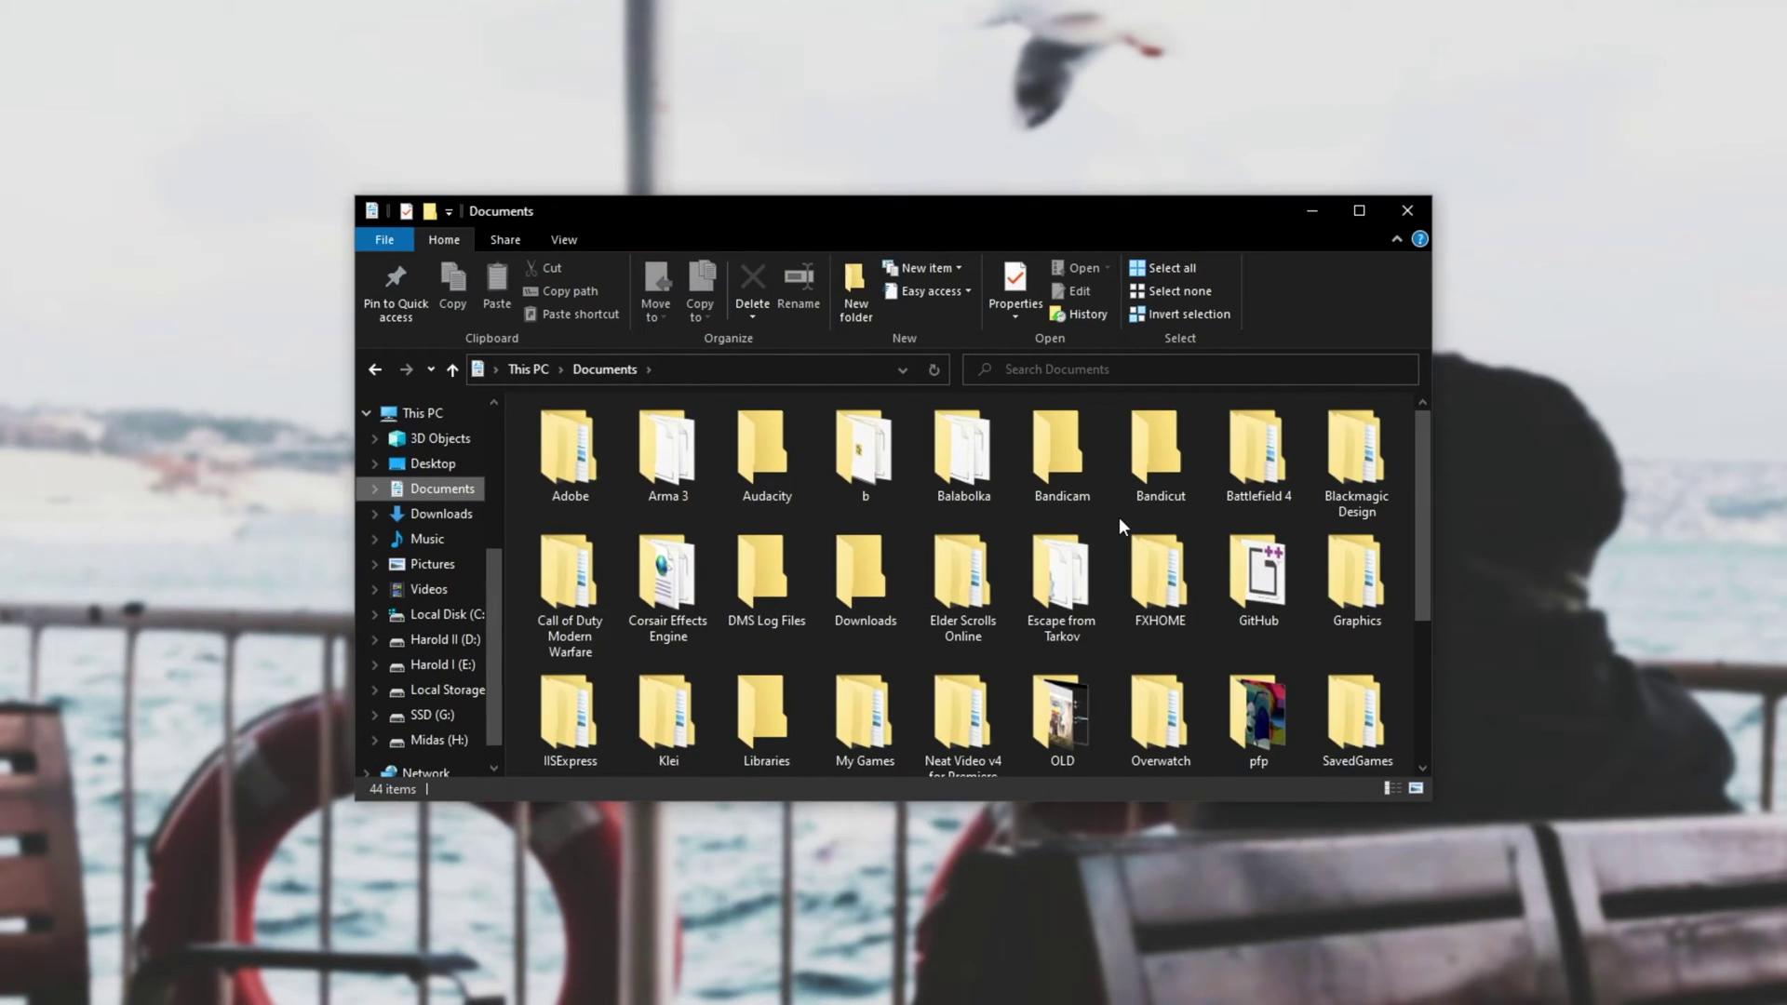
{"action": "double_click", "coordinate": [559, 558]}
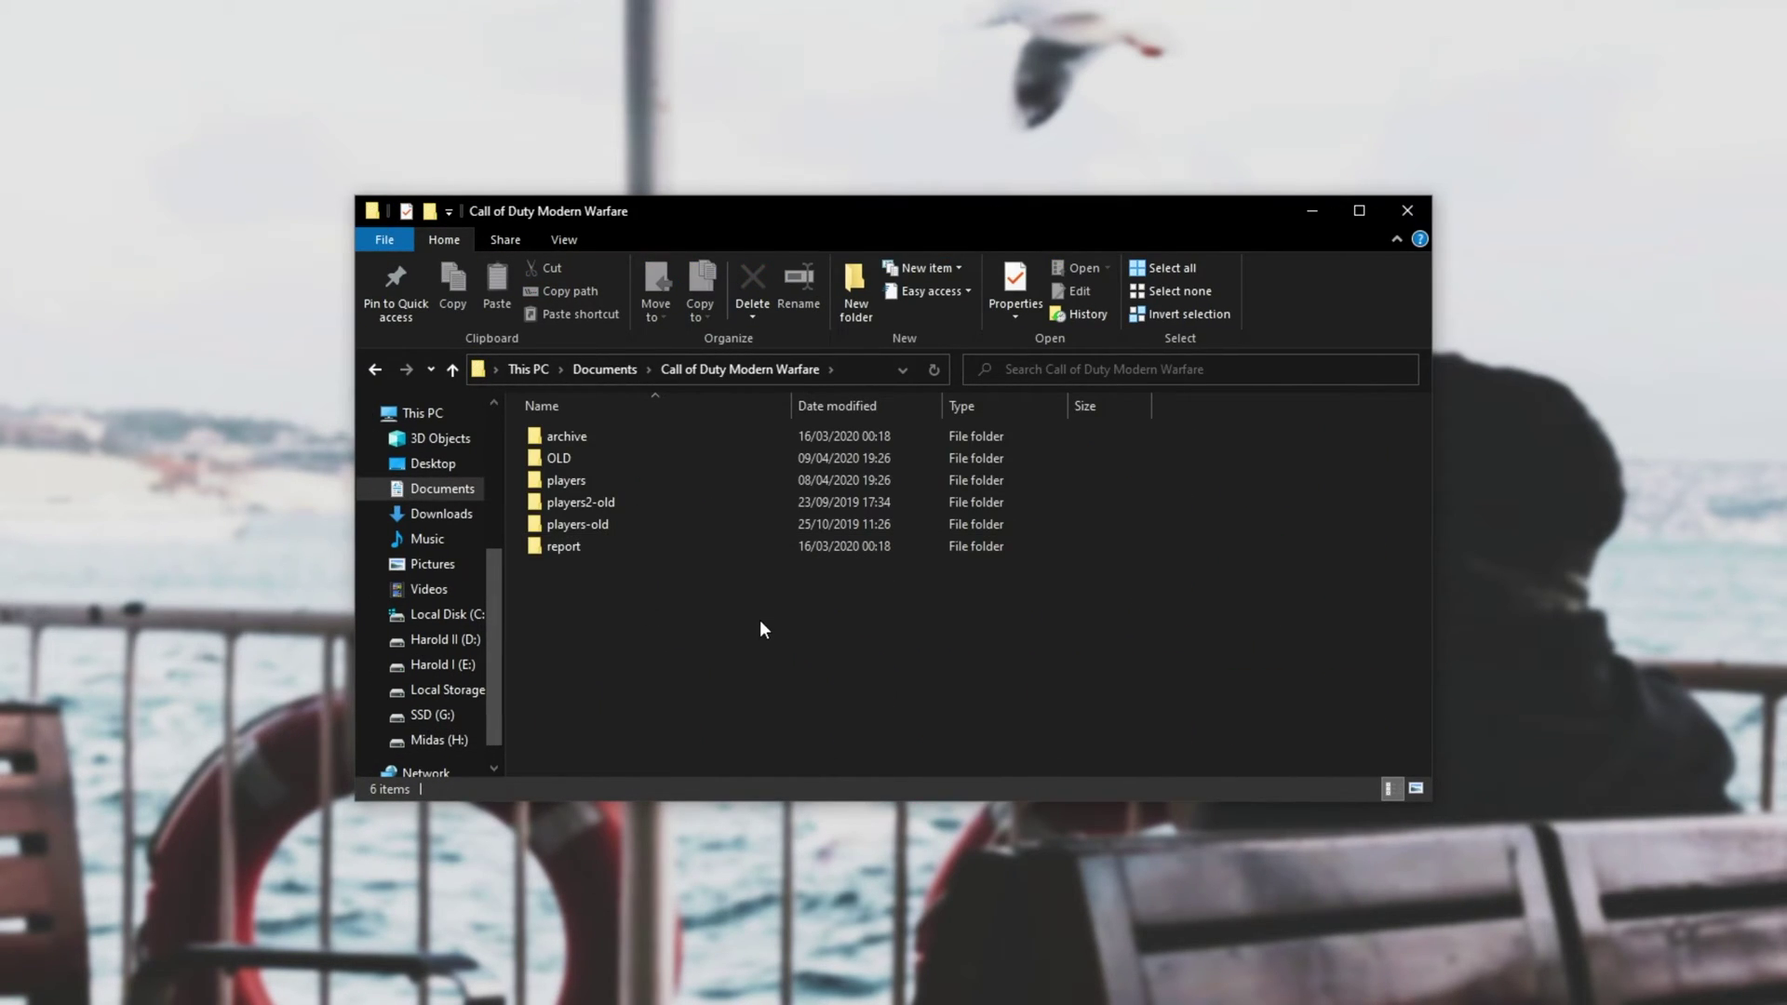
{"action": "double_click", "coordinate": [621, 480]}
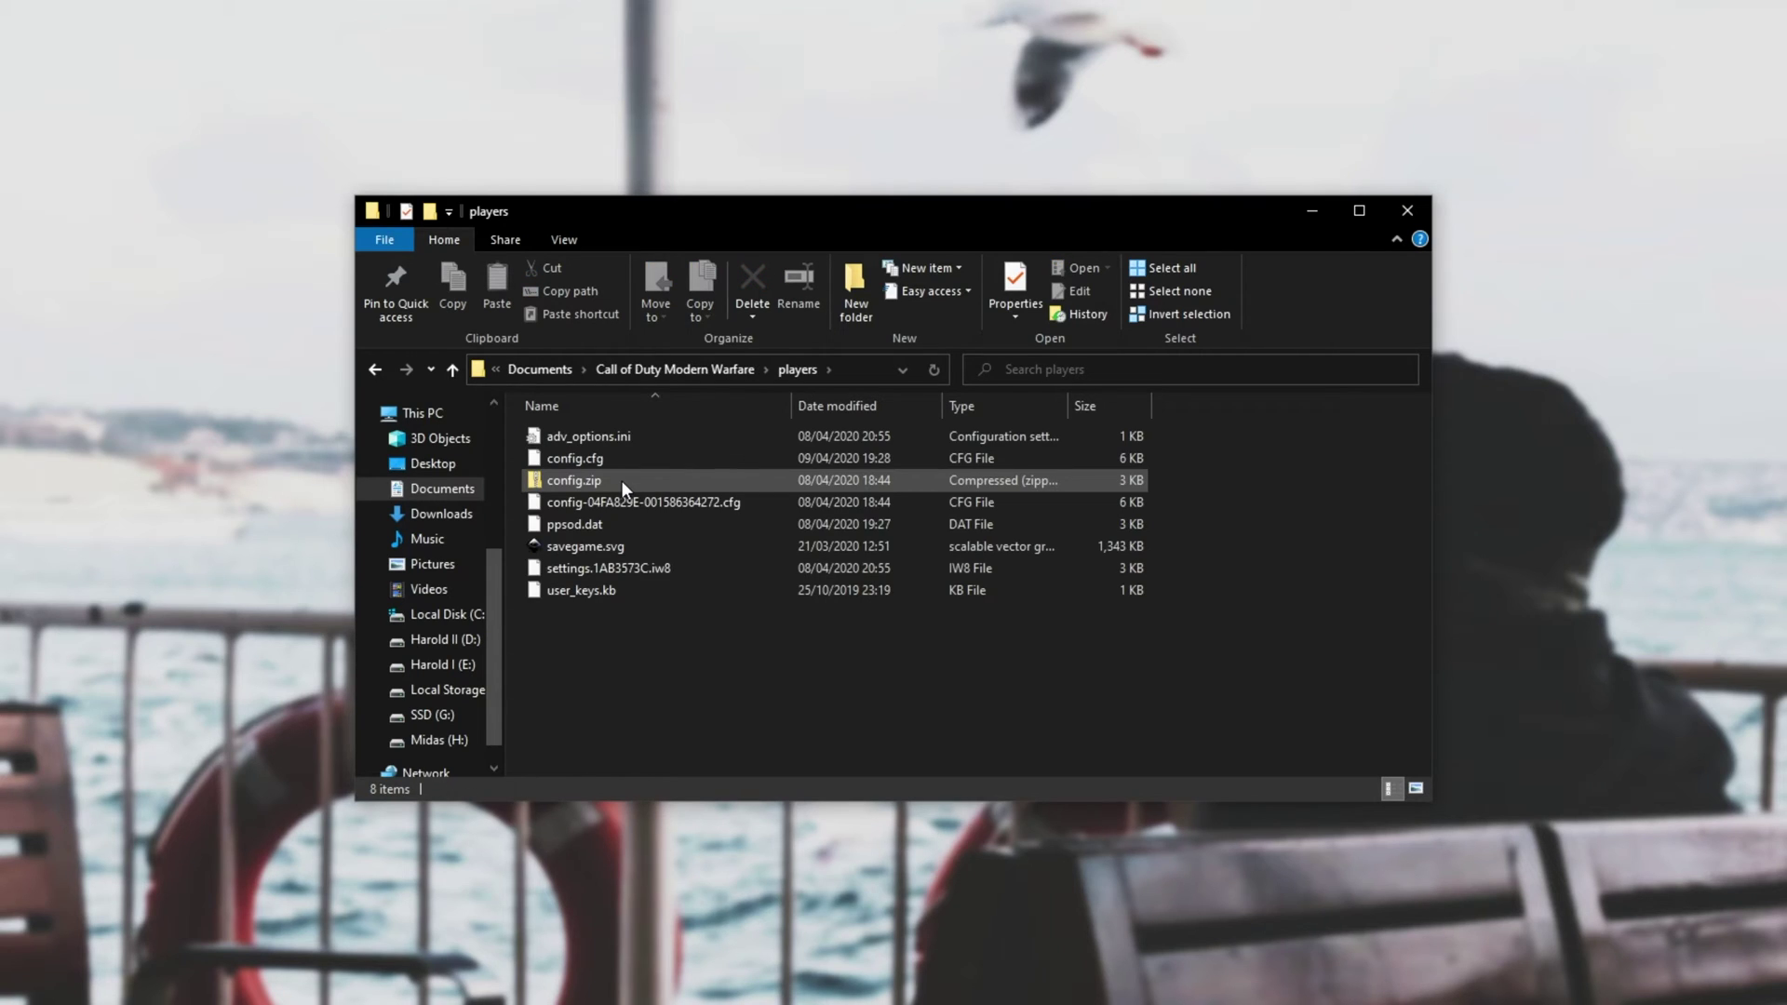
Step: Choose Open with > More apps for config.cfg to list available programs
{"action": "left_click", "coordinate": [711, 461]}
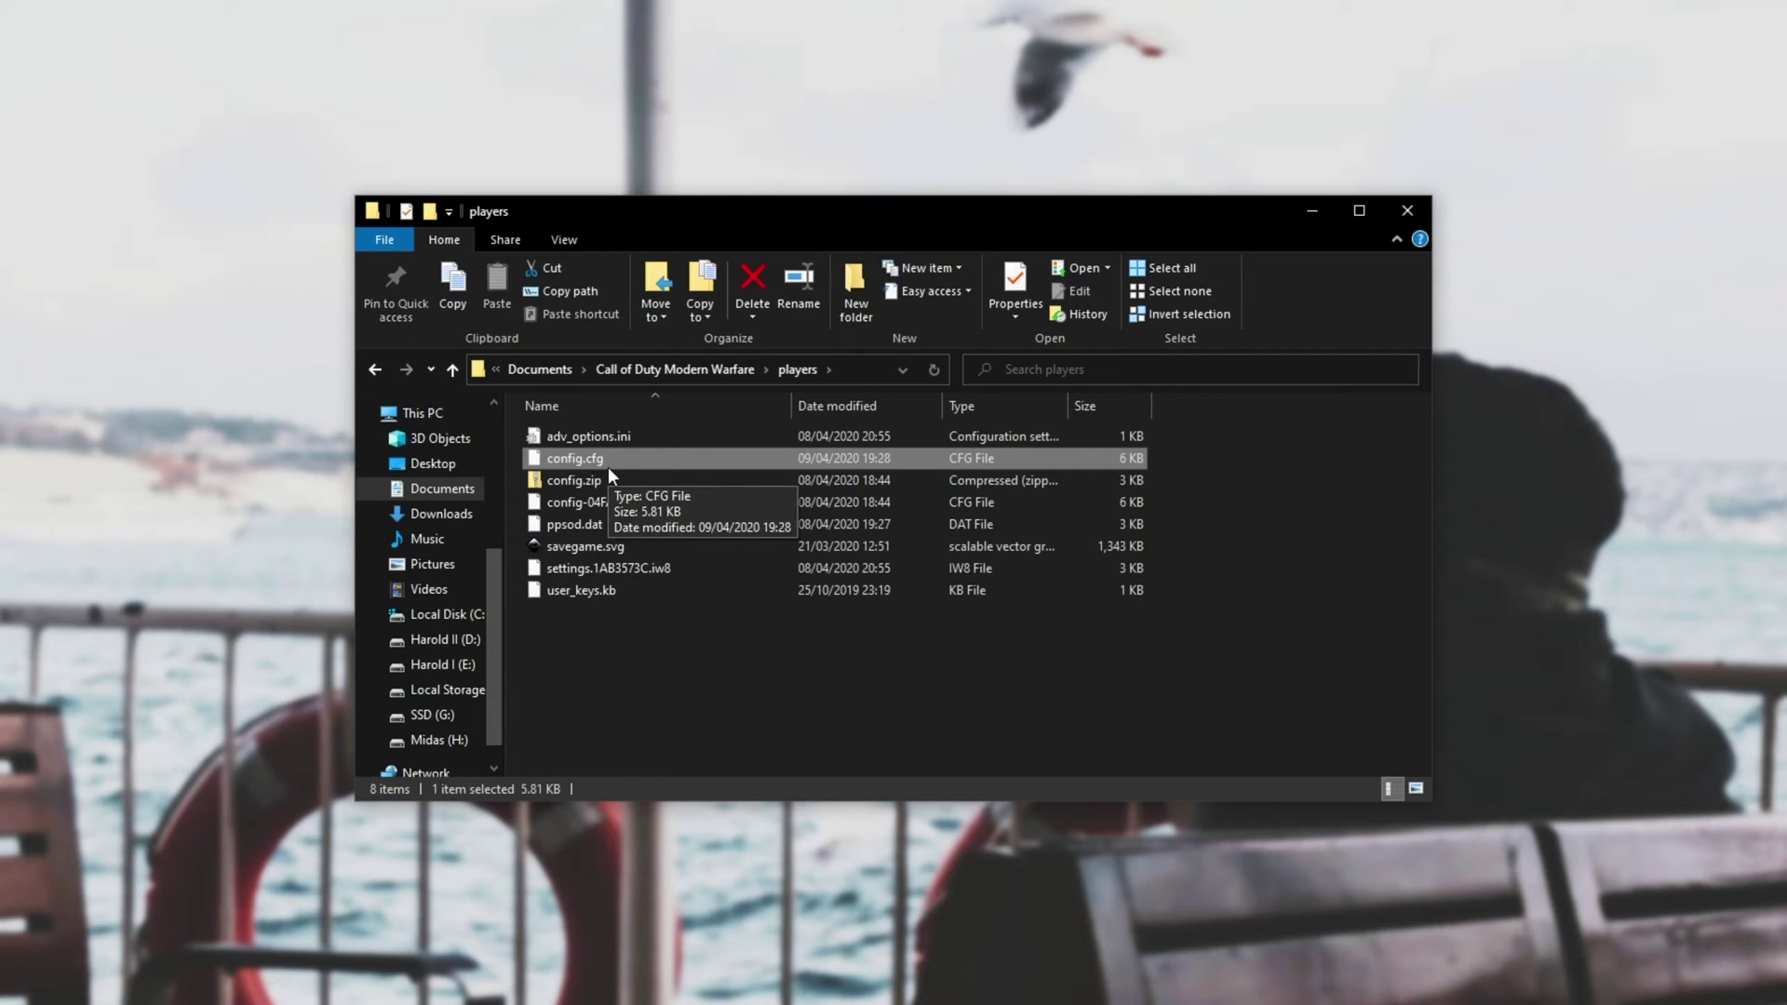
{"action": "right_click", "coordinate": [629, 455]}
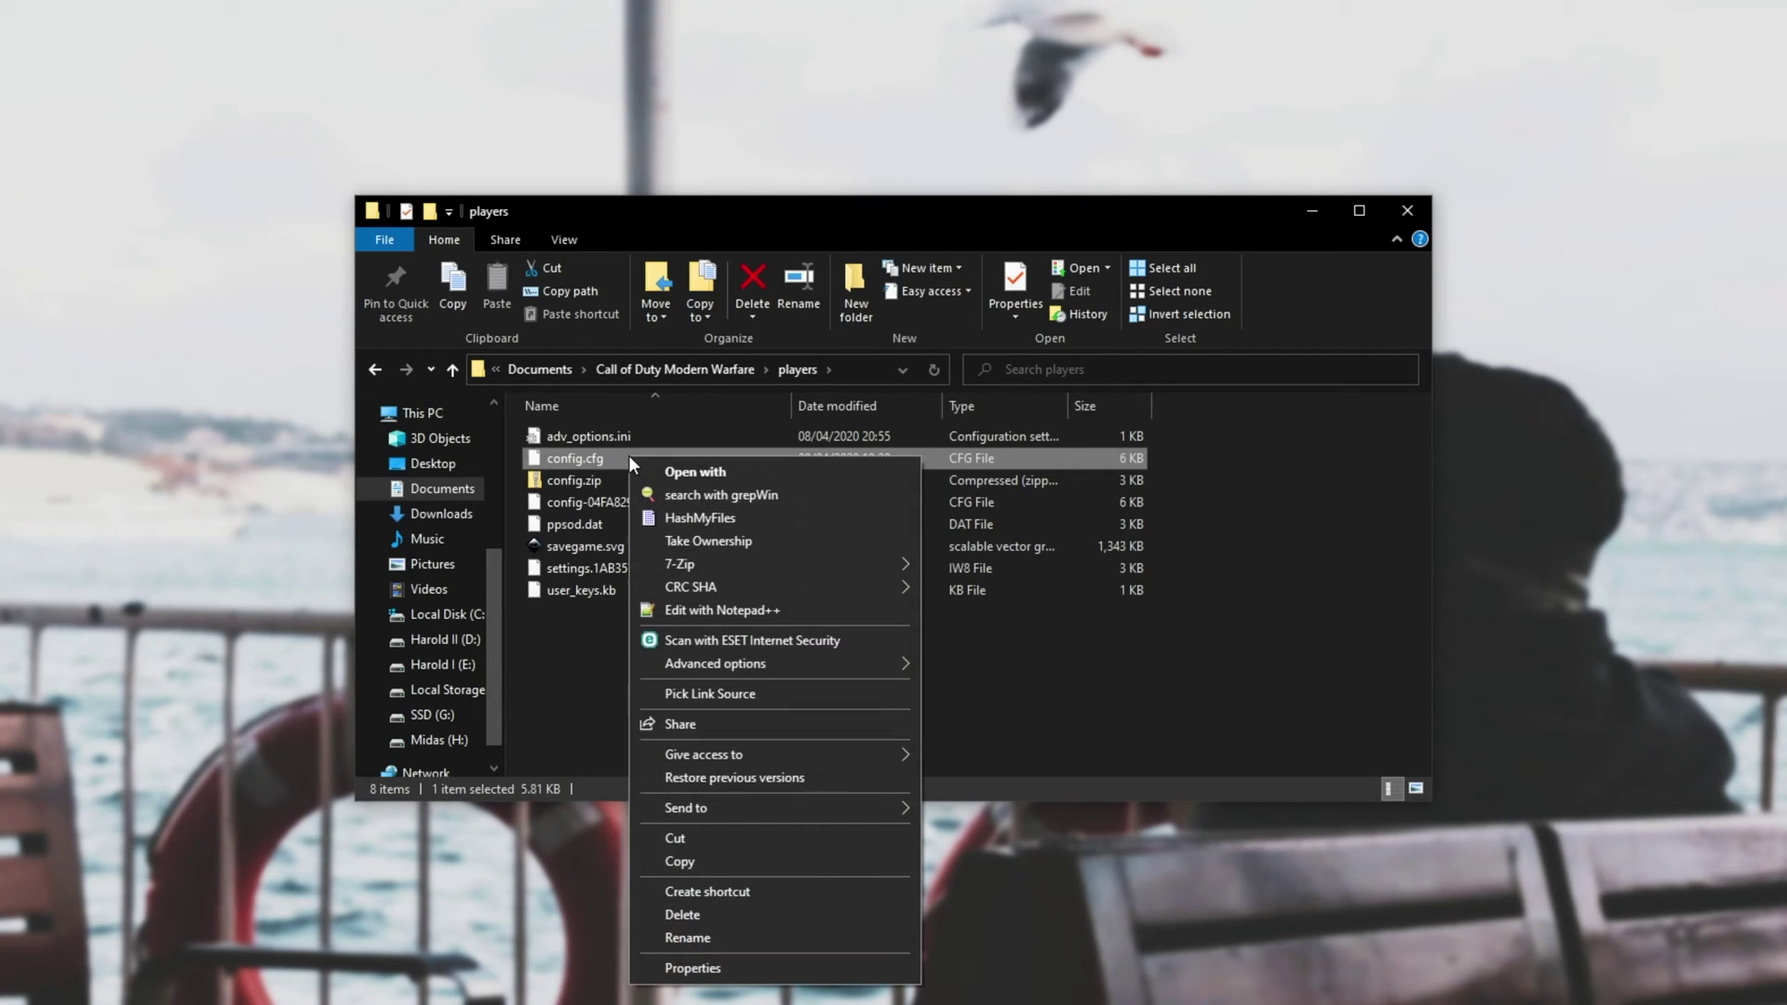
{"action": "left_click", "coordinate": [768, 475]}
{"action": "left_click", "coordinate": [790, 216]}
{"action": "scroll", "coordinate": [817, 400], "scroll_direction": "down", "scroll_amount": 5}
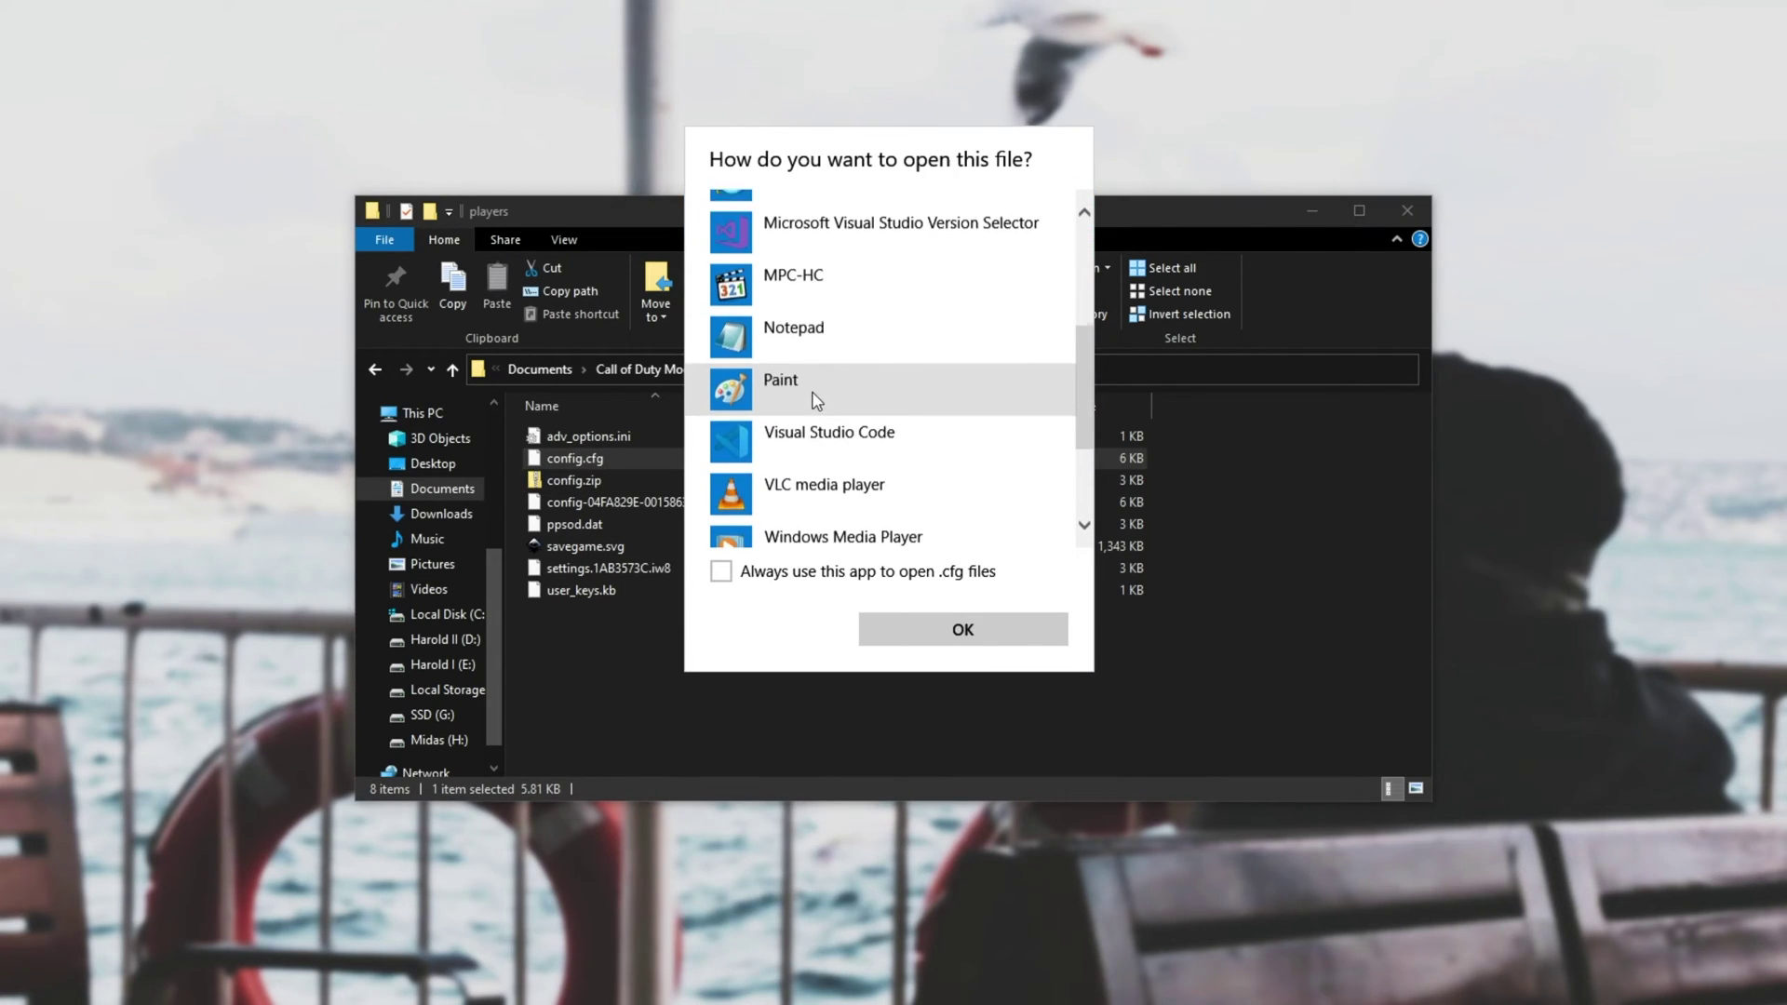
{"action": "left_click", "coordinate": [791, 305]}
{"action": "double_click", "coordinate": [792, 305]}
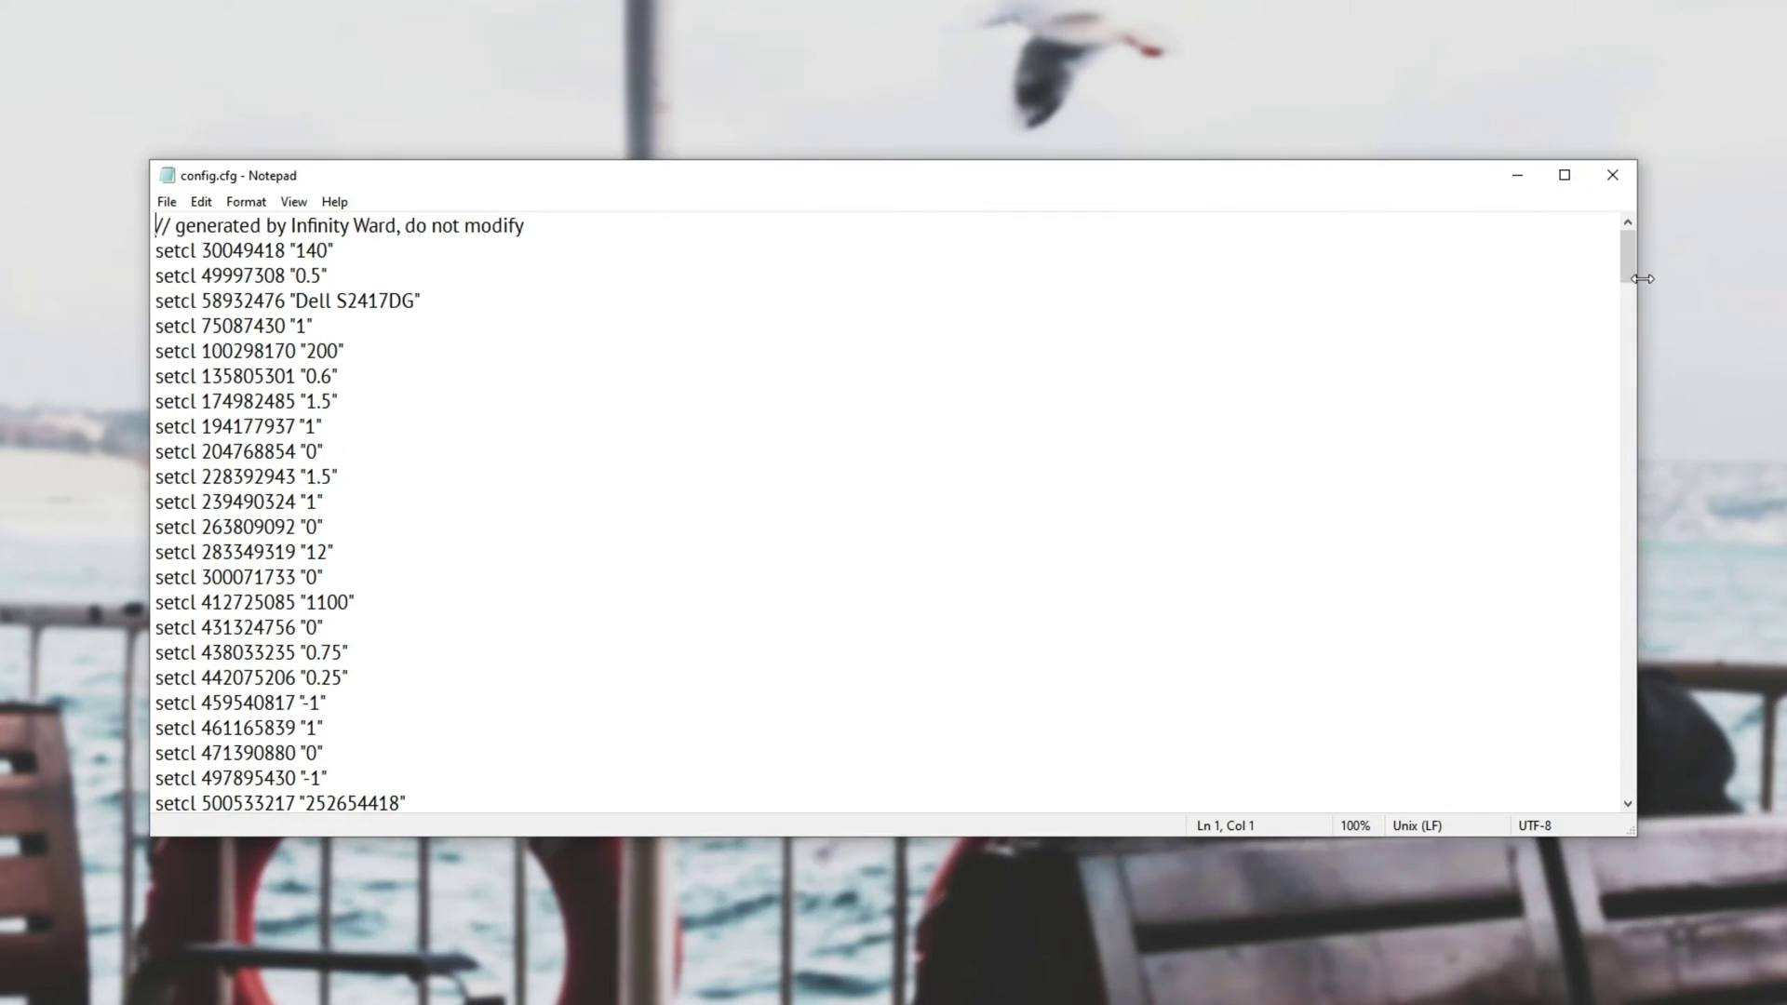
{"action": "left_click_drag", "start_coordinate": [1630, 270], "coordinate": [1615, 808]}
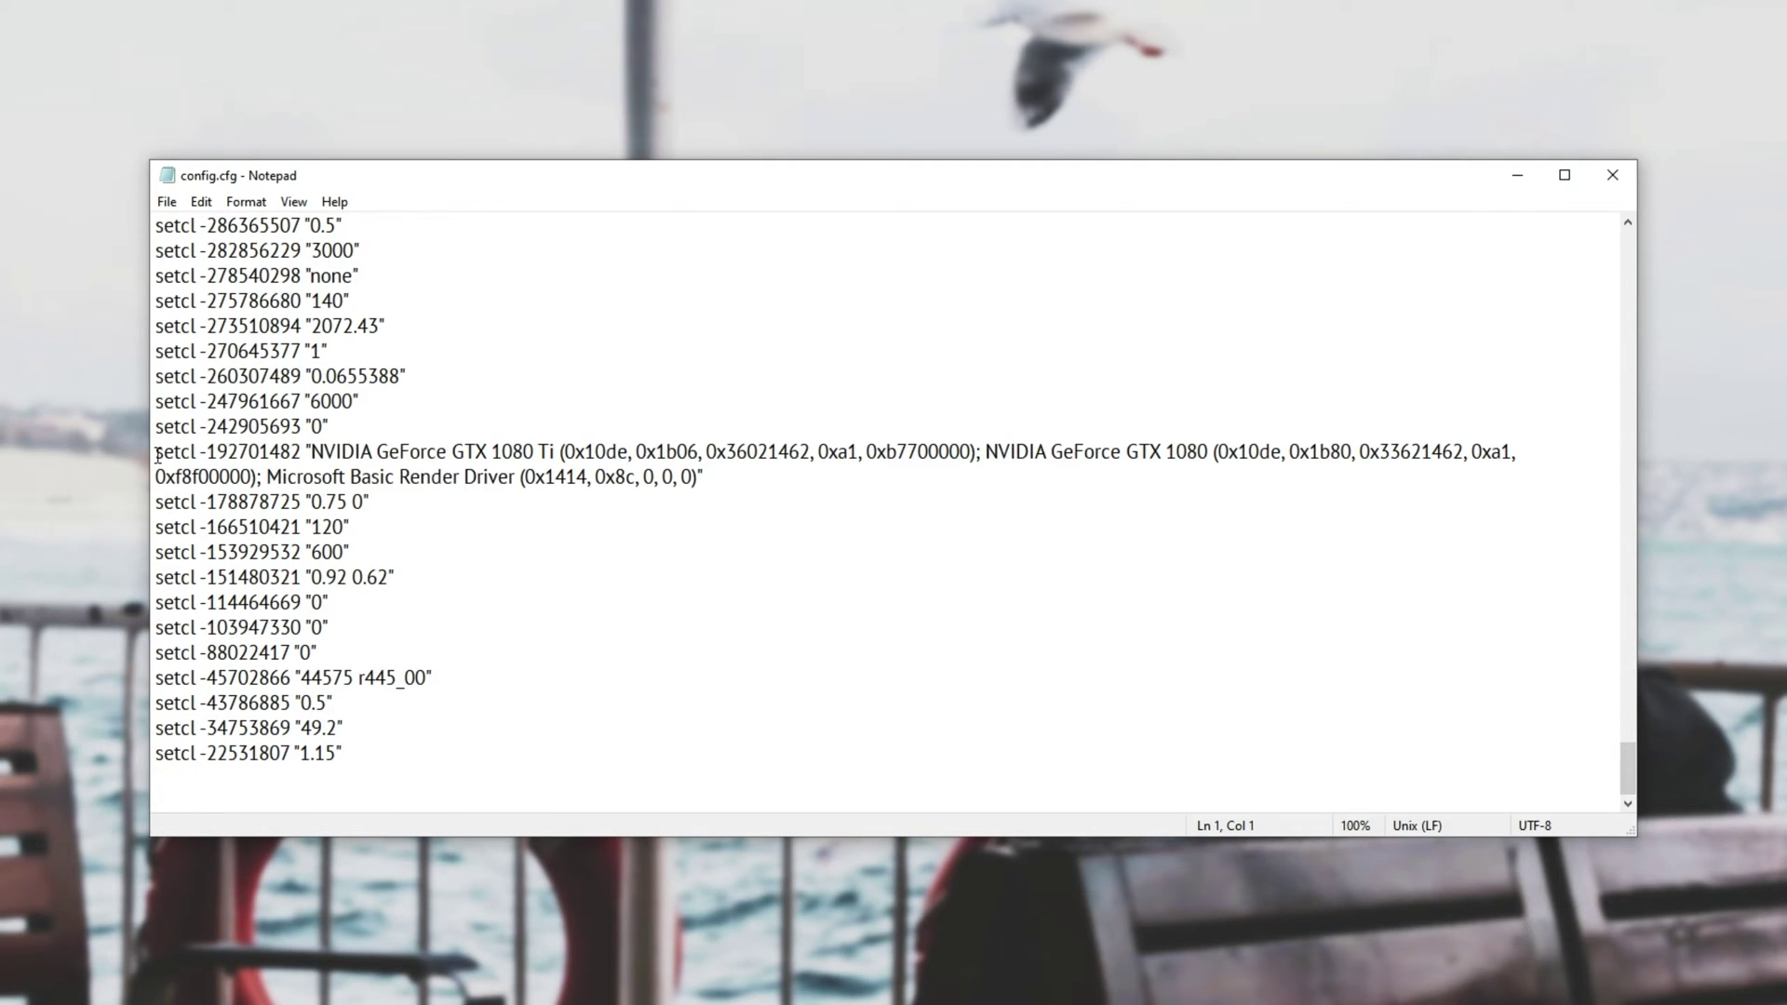
{"action": "left_click_drag", "start_coordinate": [157, 456], "coordinate": [758, 483]}
{"action": "left_click", "coordinate": [312, 457]}
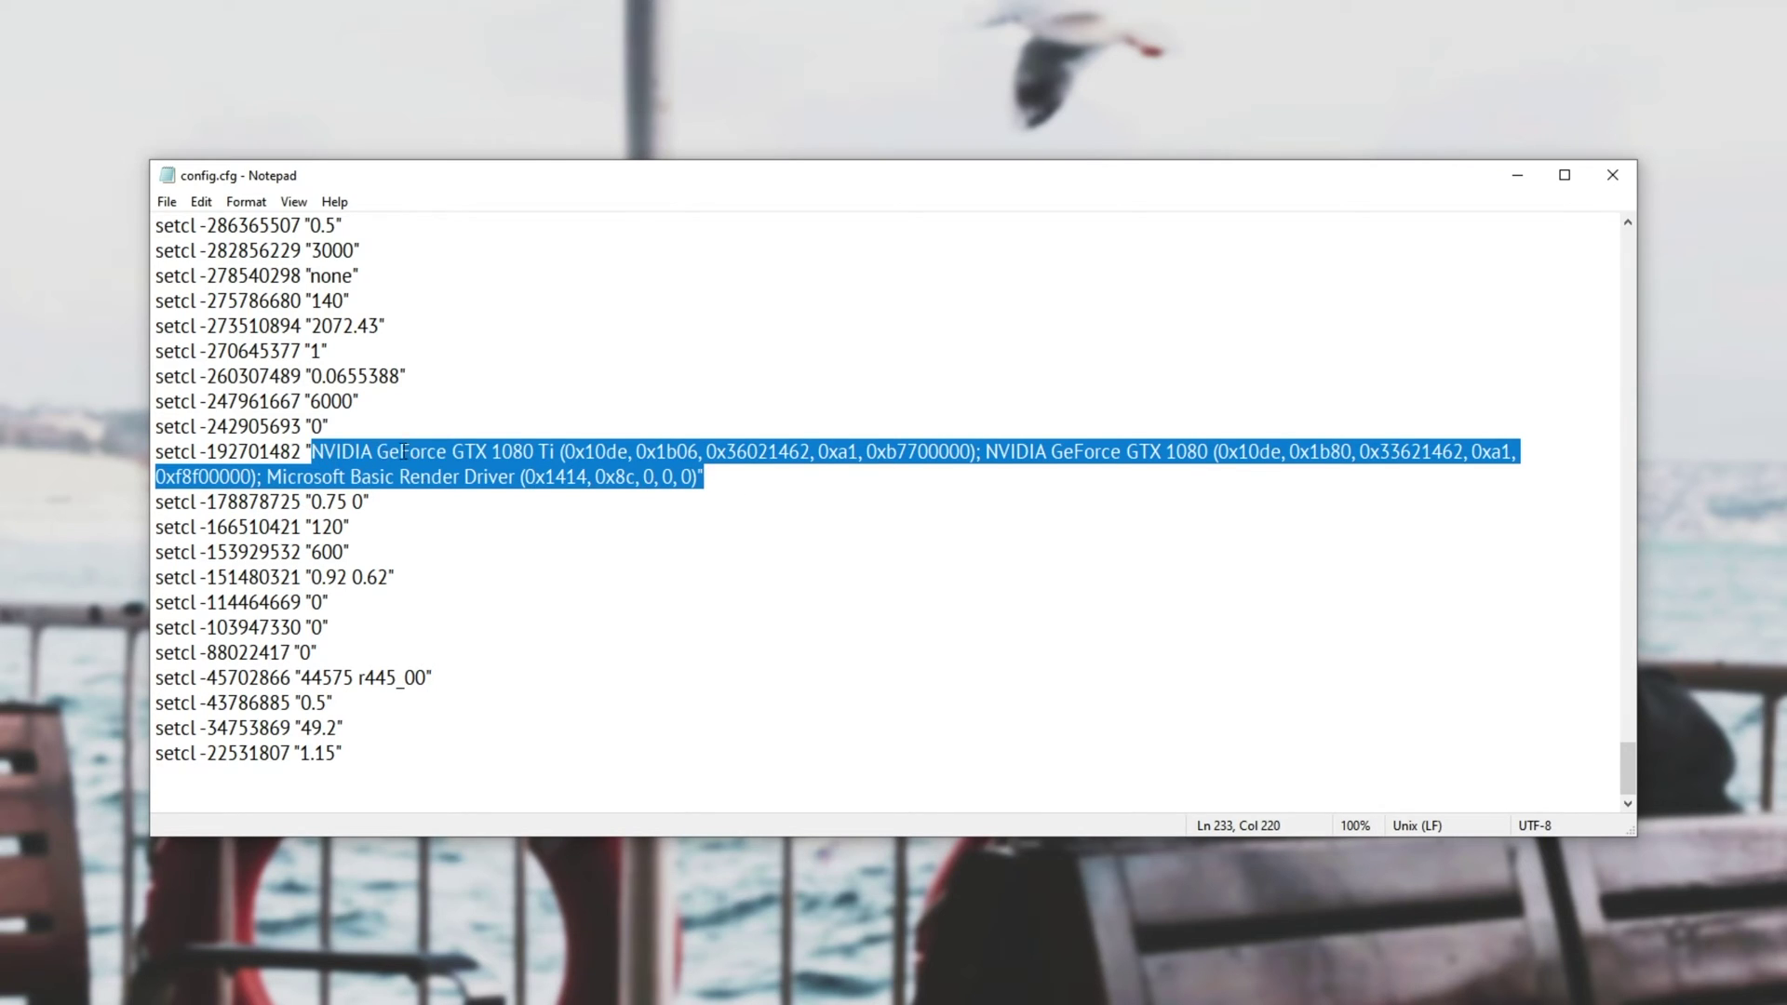
{"action": "left_click_drag", "start_coordinate": [377, 452], "coordinate": [558, 453]}
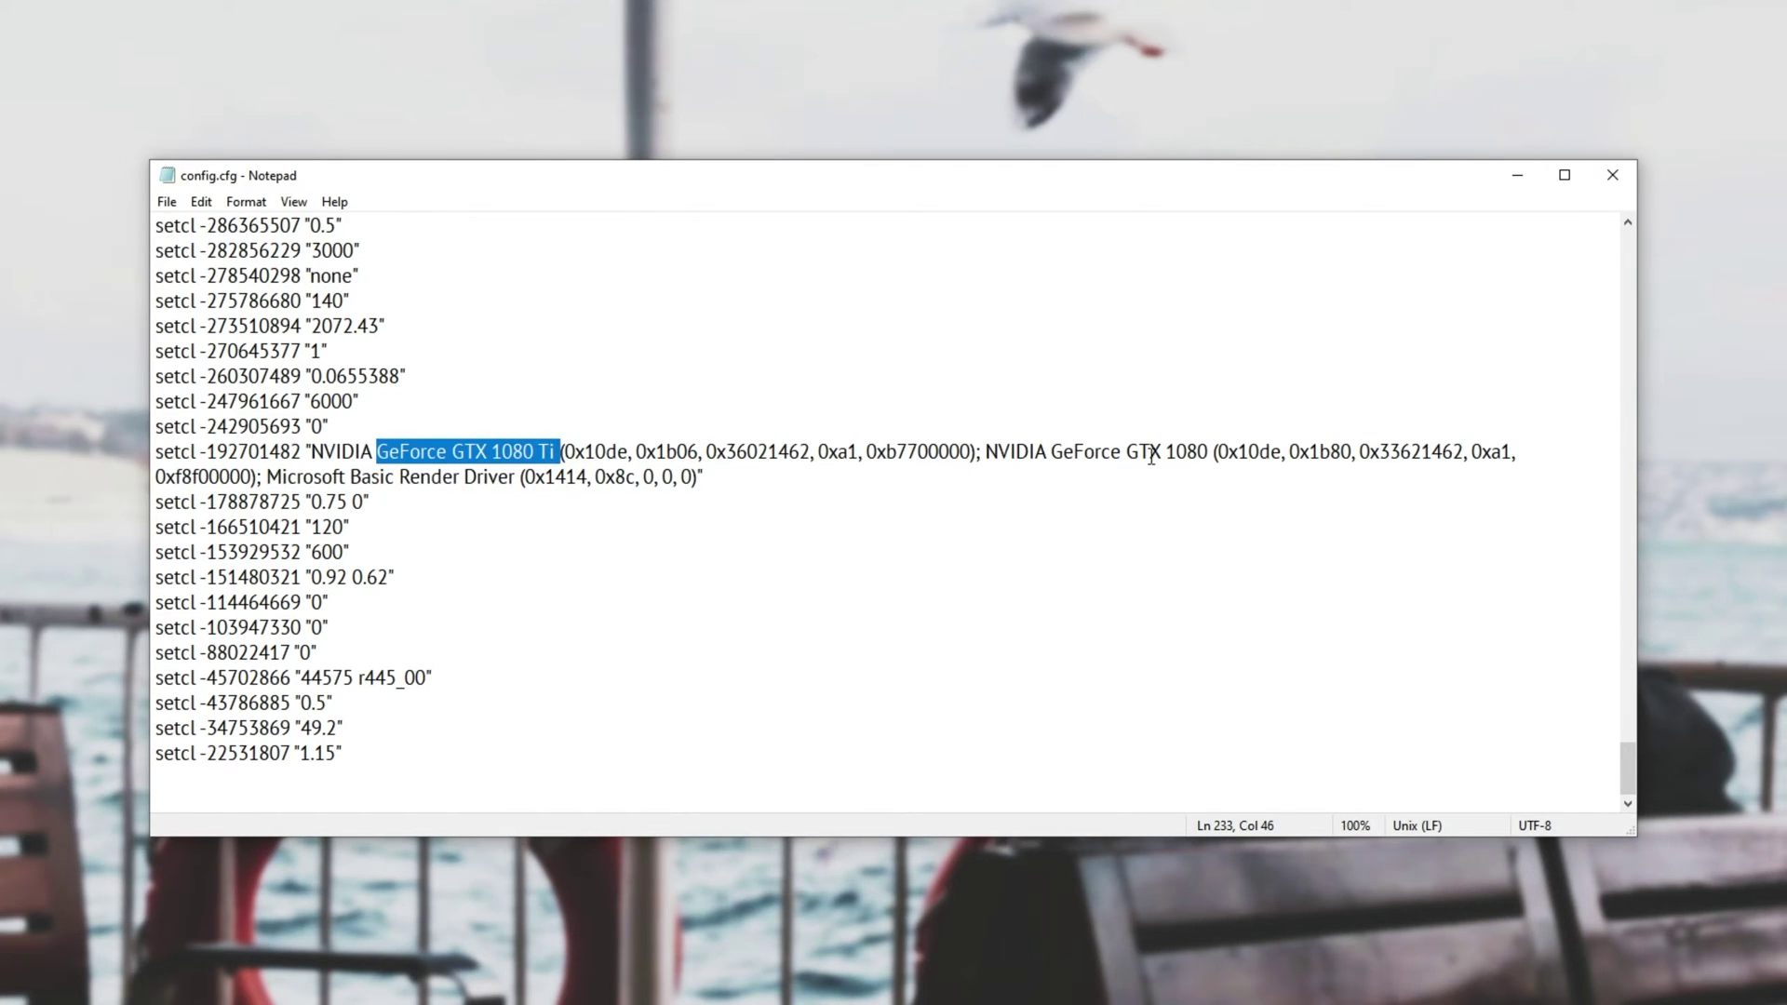
{"action": "left_click_drag", "start_coordinate": [1125, 452], "coordinate": [1215, 452]}
{"action": "left_click_drag", "start_coordinate": [156, 477], "coordinate": [474, 478]}
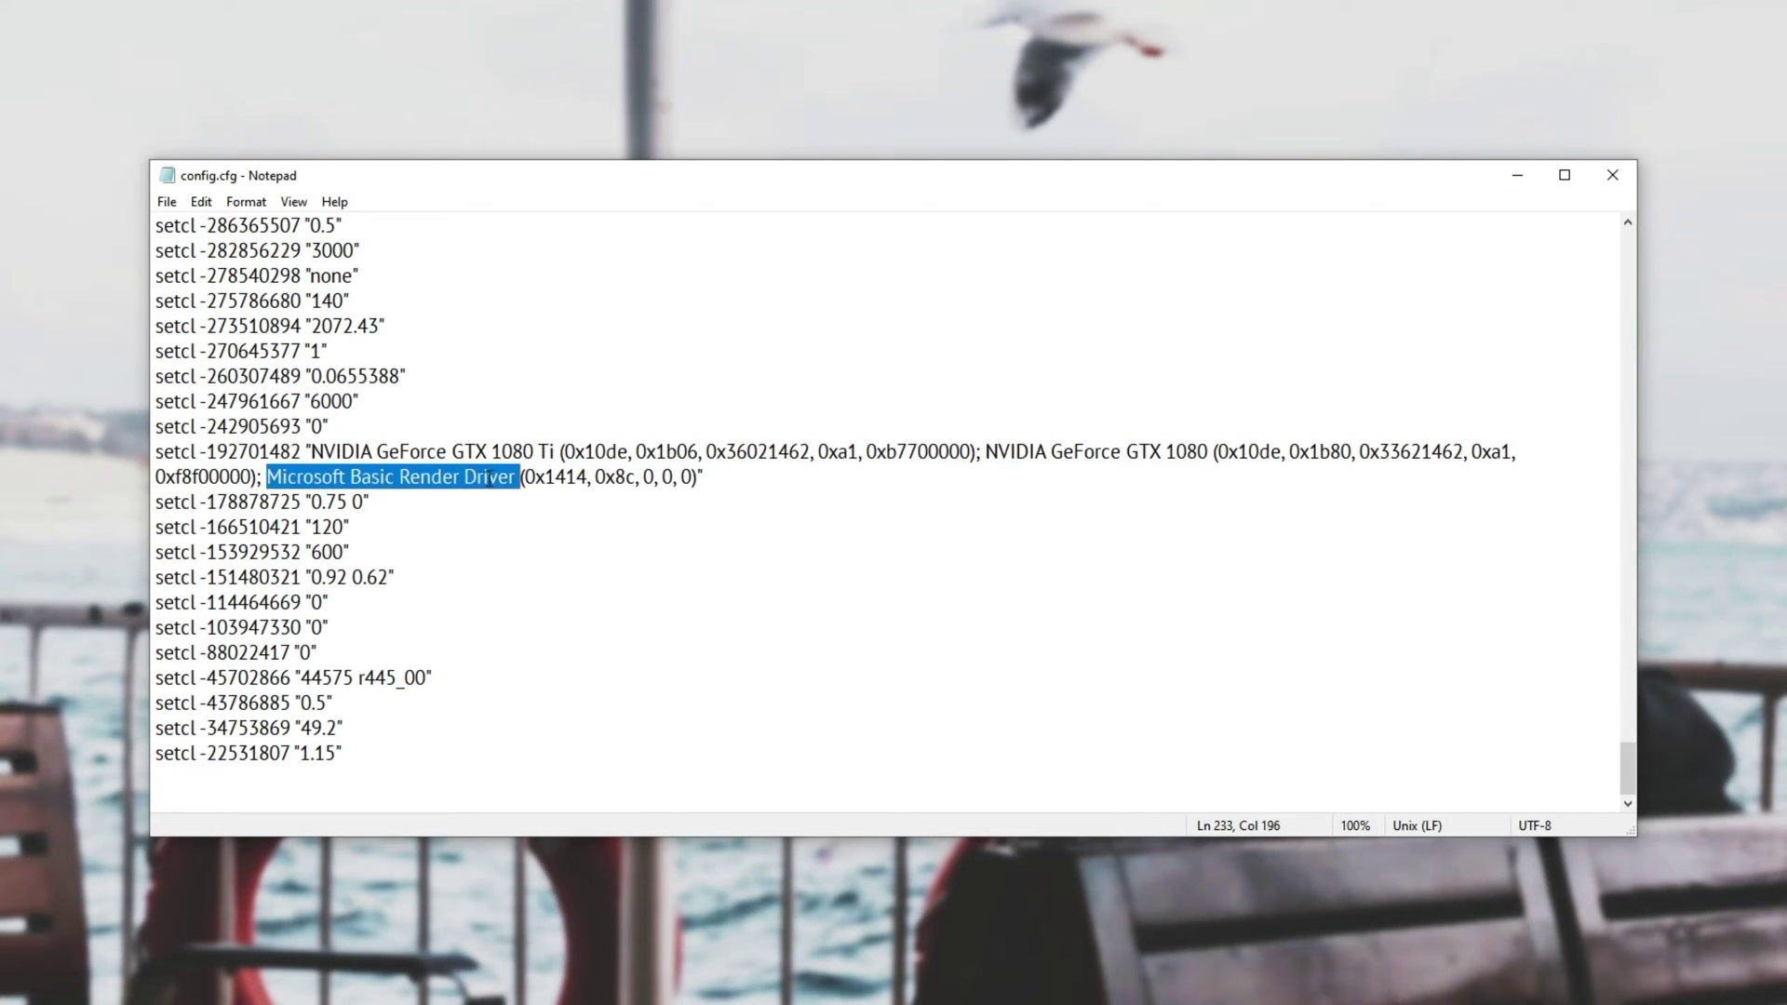
{"action": "triple_click", "coordinate": [735, 479]}
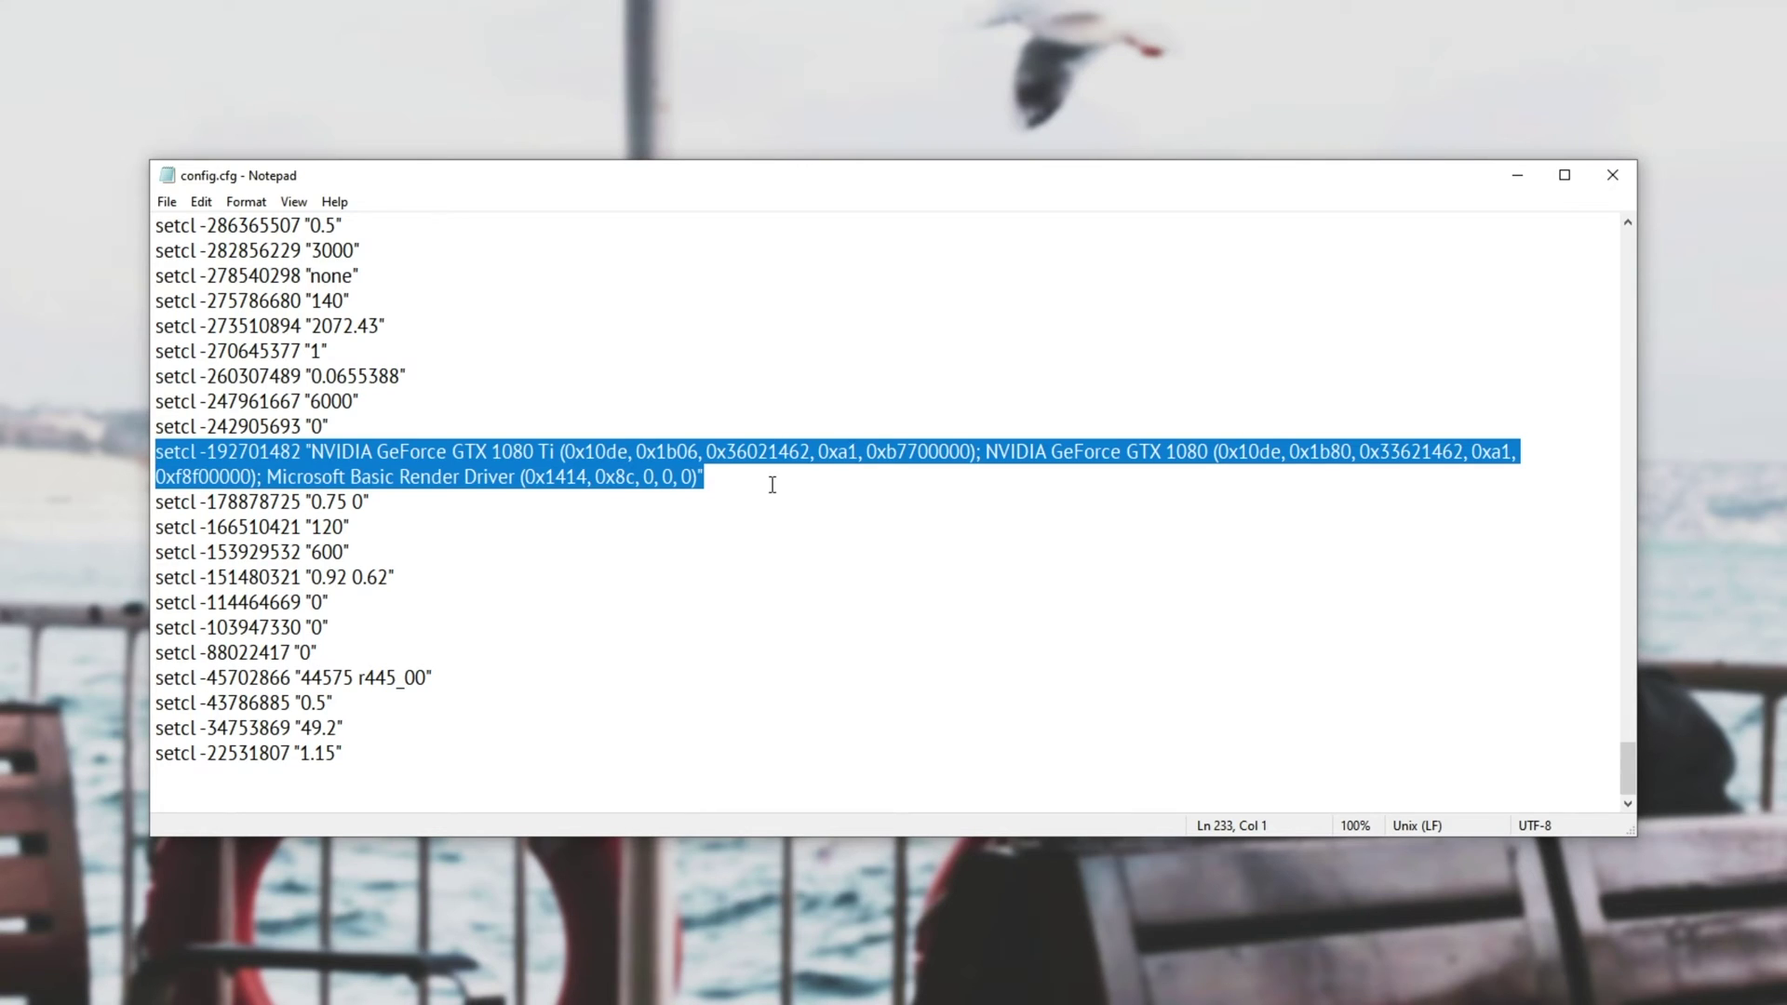
{"action": "left_click", "coordinate": [662, 477]}
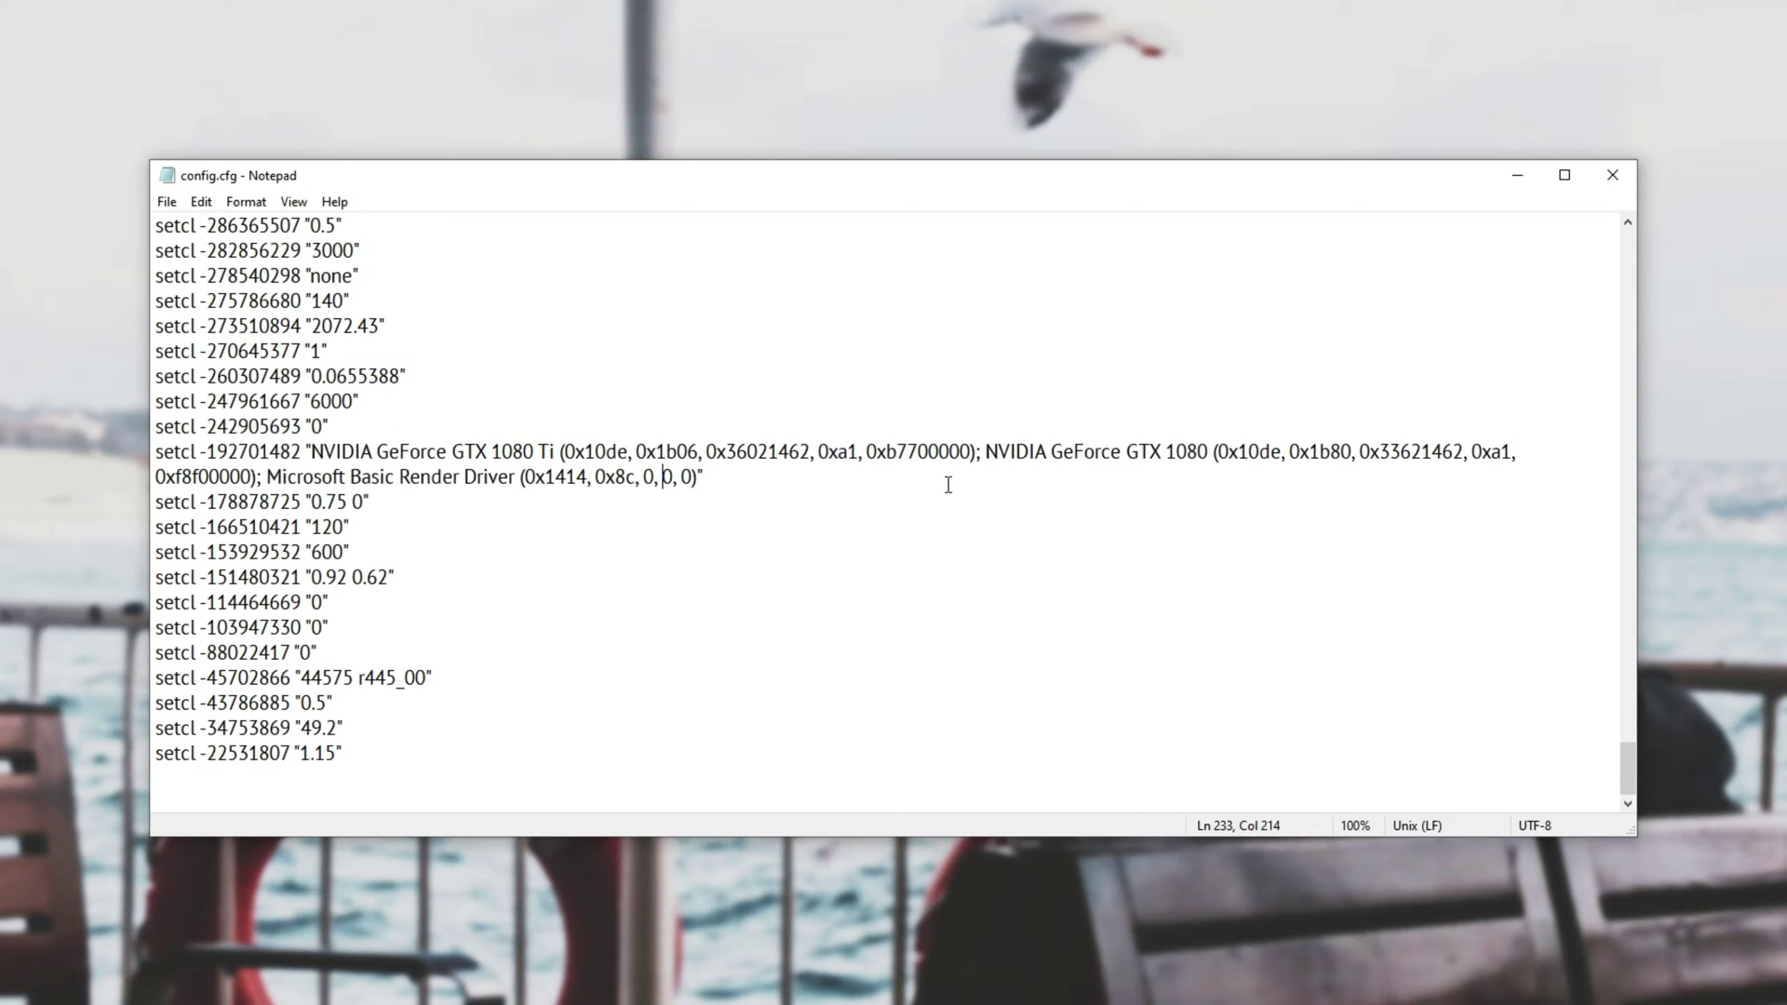
{"action": "left_click_drag", "start_coordinate": [1629, 762], "coordinate": [1631, 430]}
Step: Inspect the GPU name entries in config.cfg, marking the NVIDIA GeForce GTX 1080 names
{"action": "left_click_drag", "start_coordinate": [587, 629], "coordinate": [144, 631]}
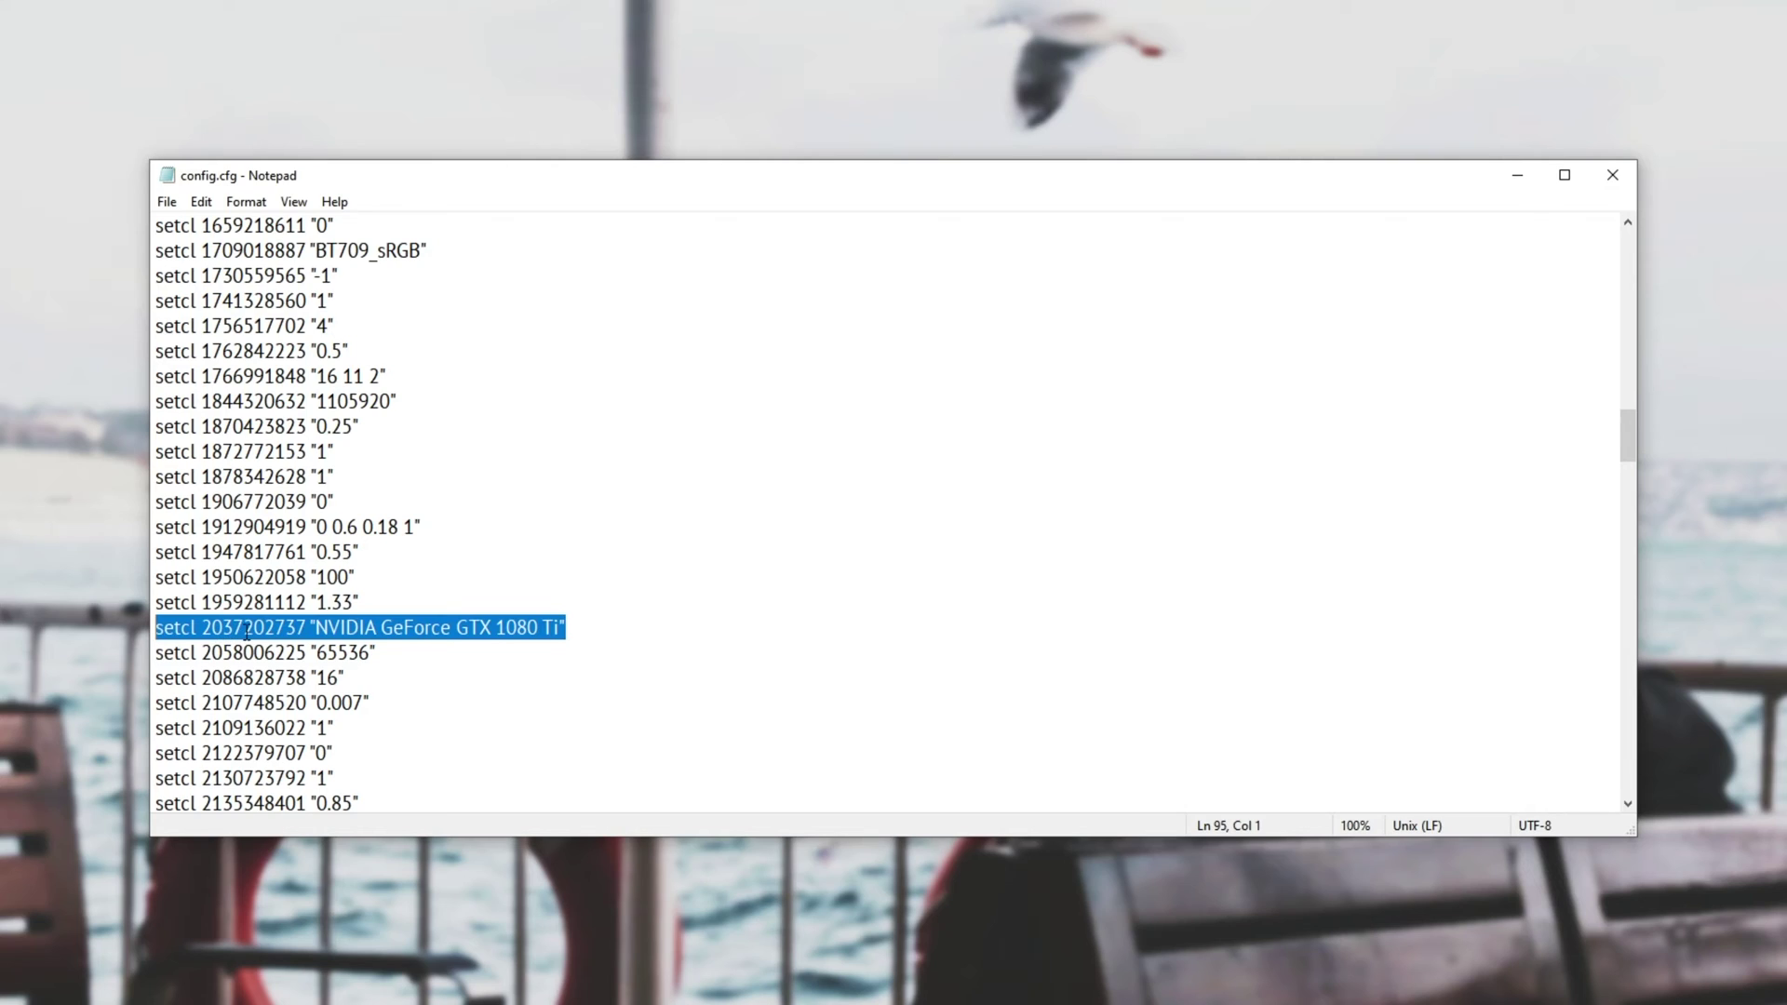
{"action": "left_click", "coordinate": [315, 630]}
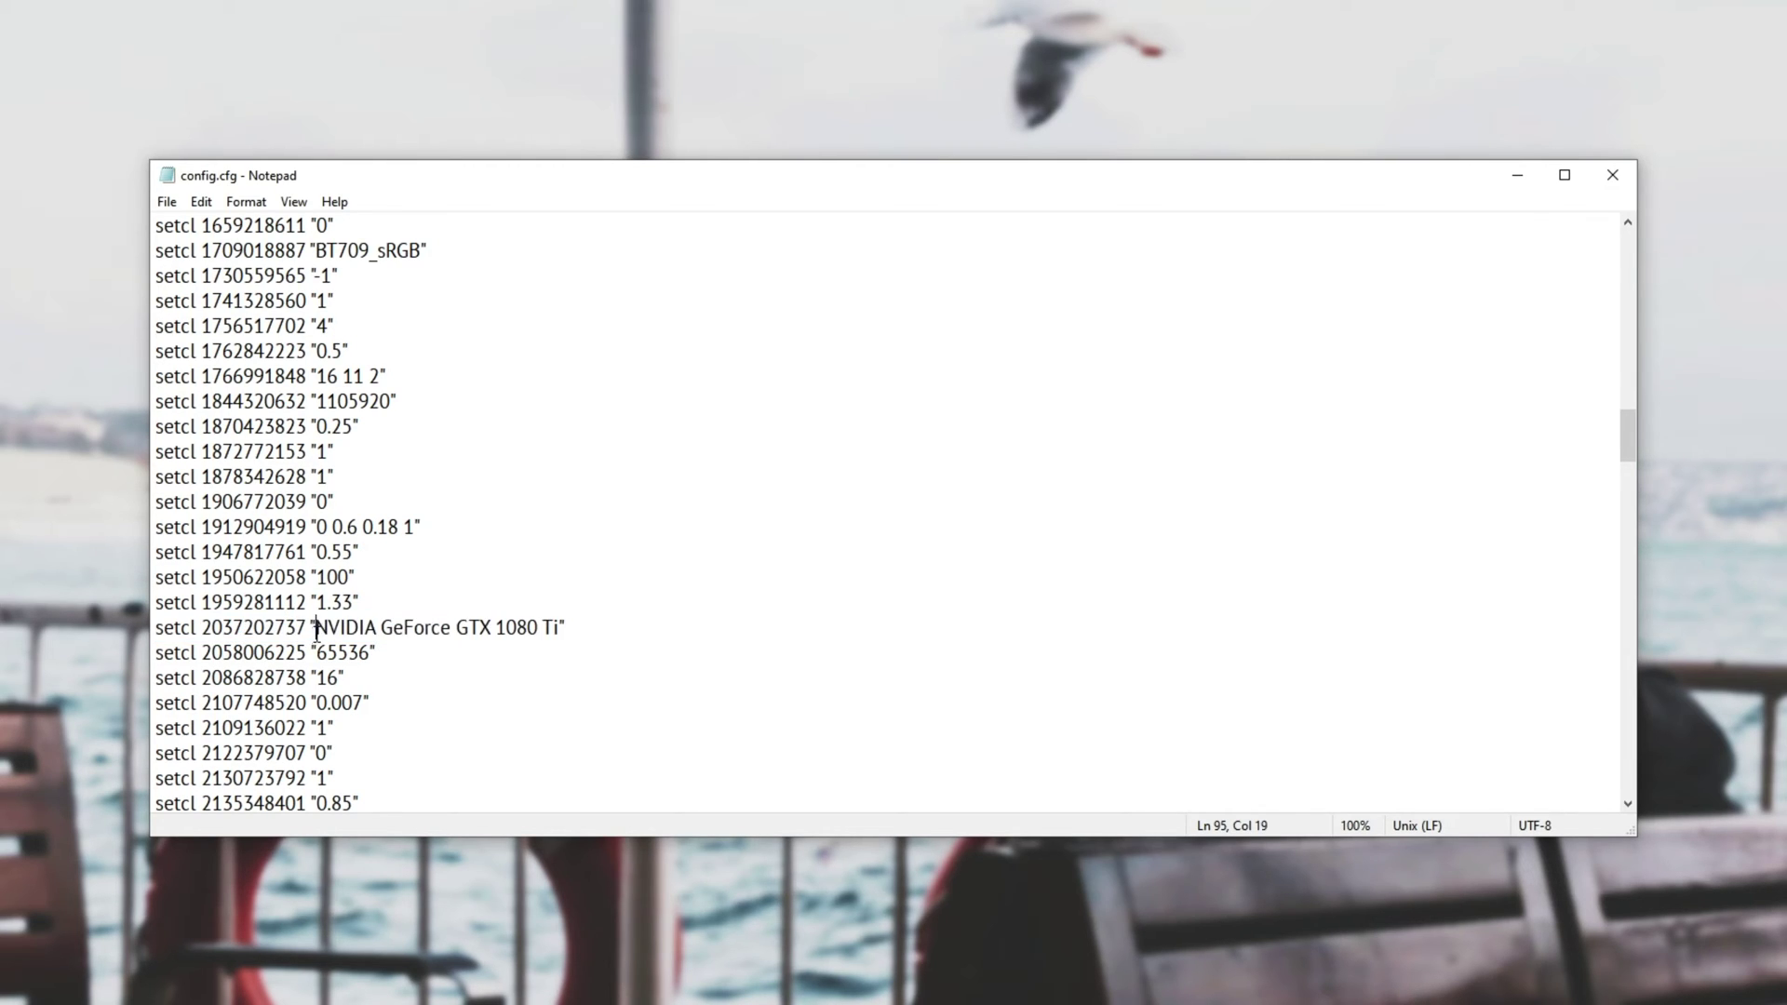
{"action": "left_click_drag", "start_coordinate": [316, 629], "coordinate": [565, 623]}
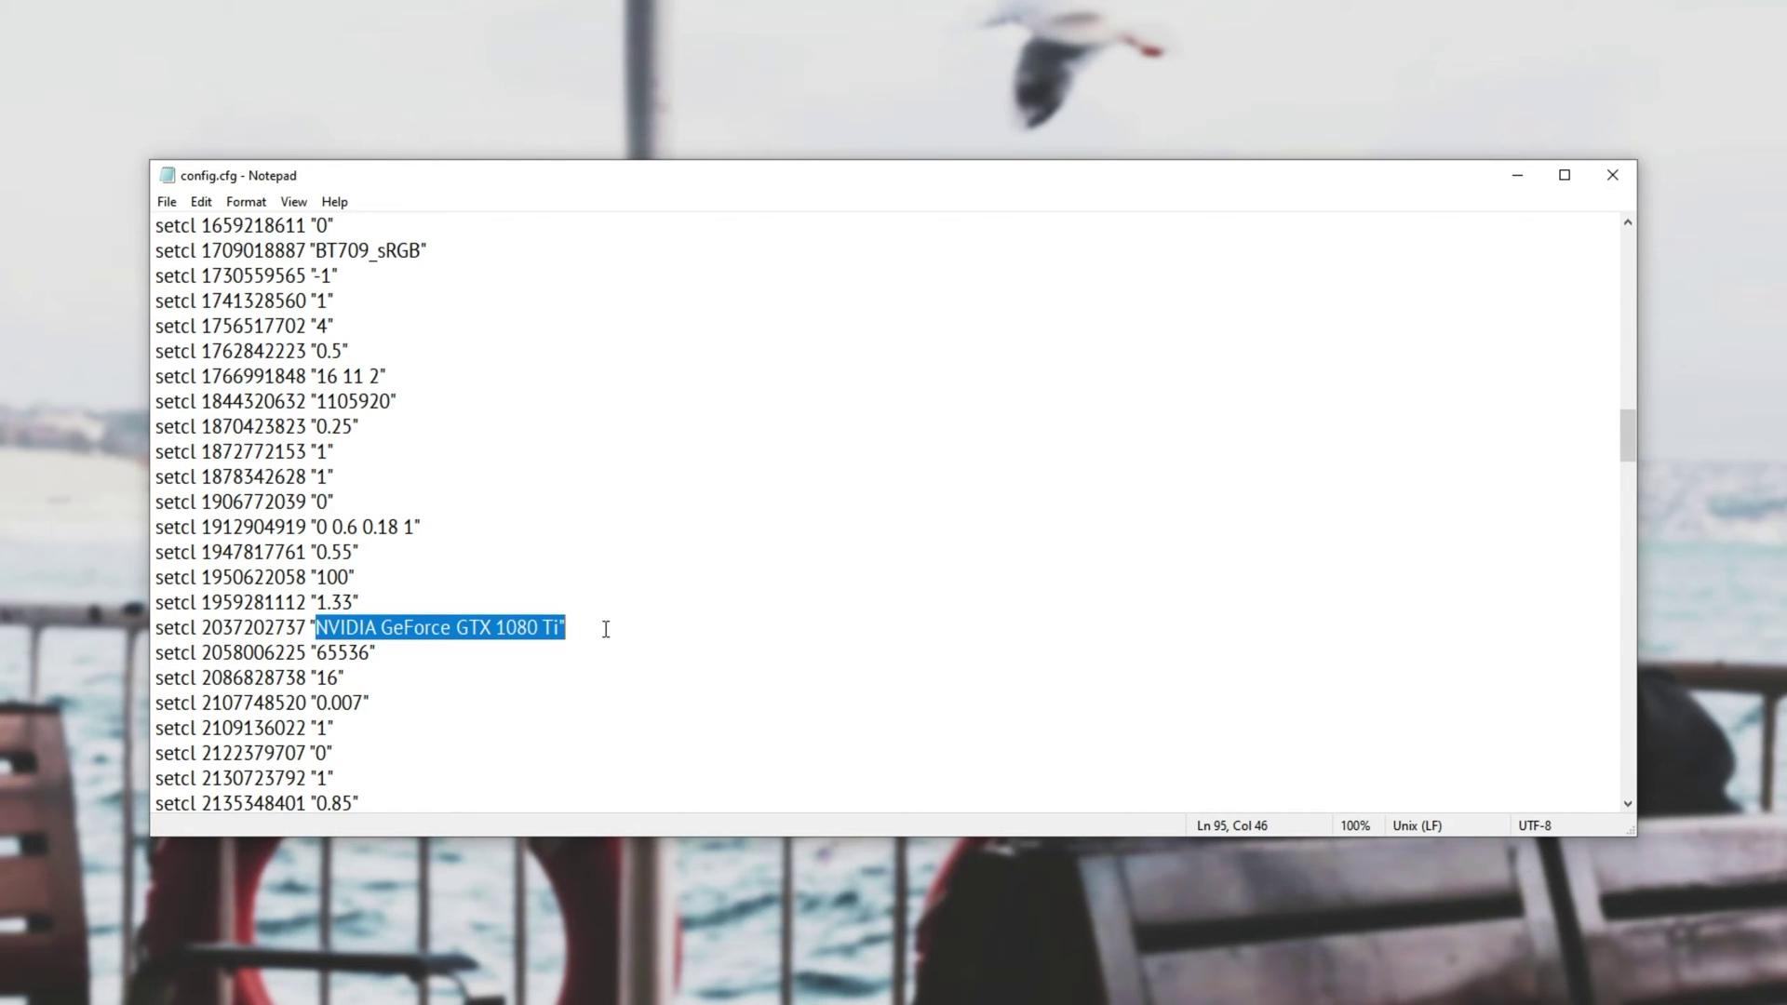
{"action": "left_click", "coordinate": [610, 629]}
{"action": "key", "text": "shift+Home"}
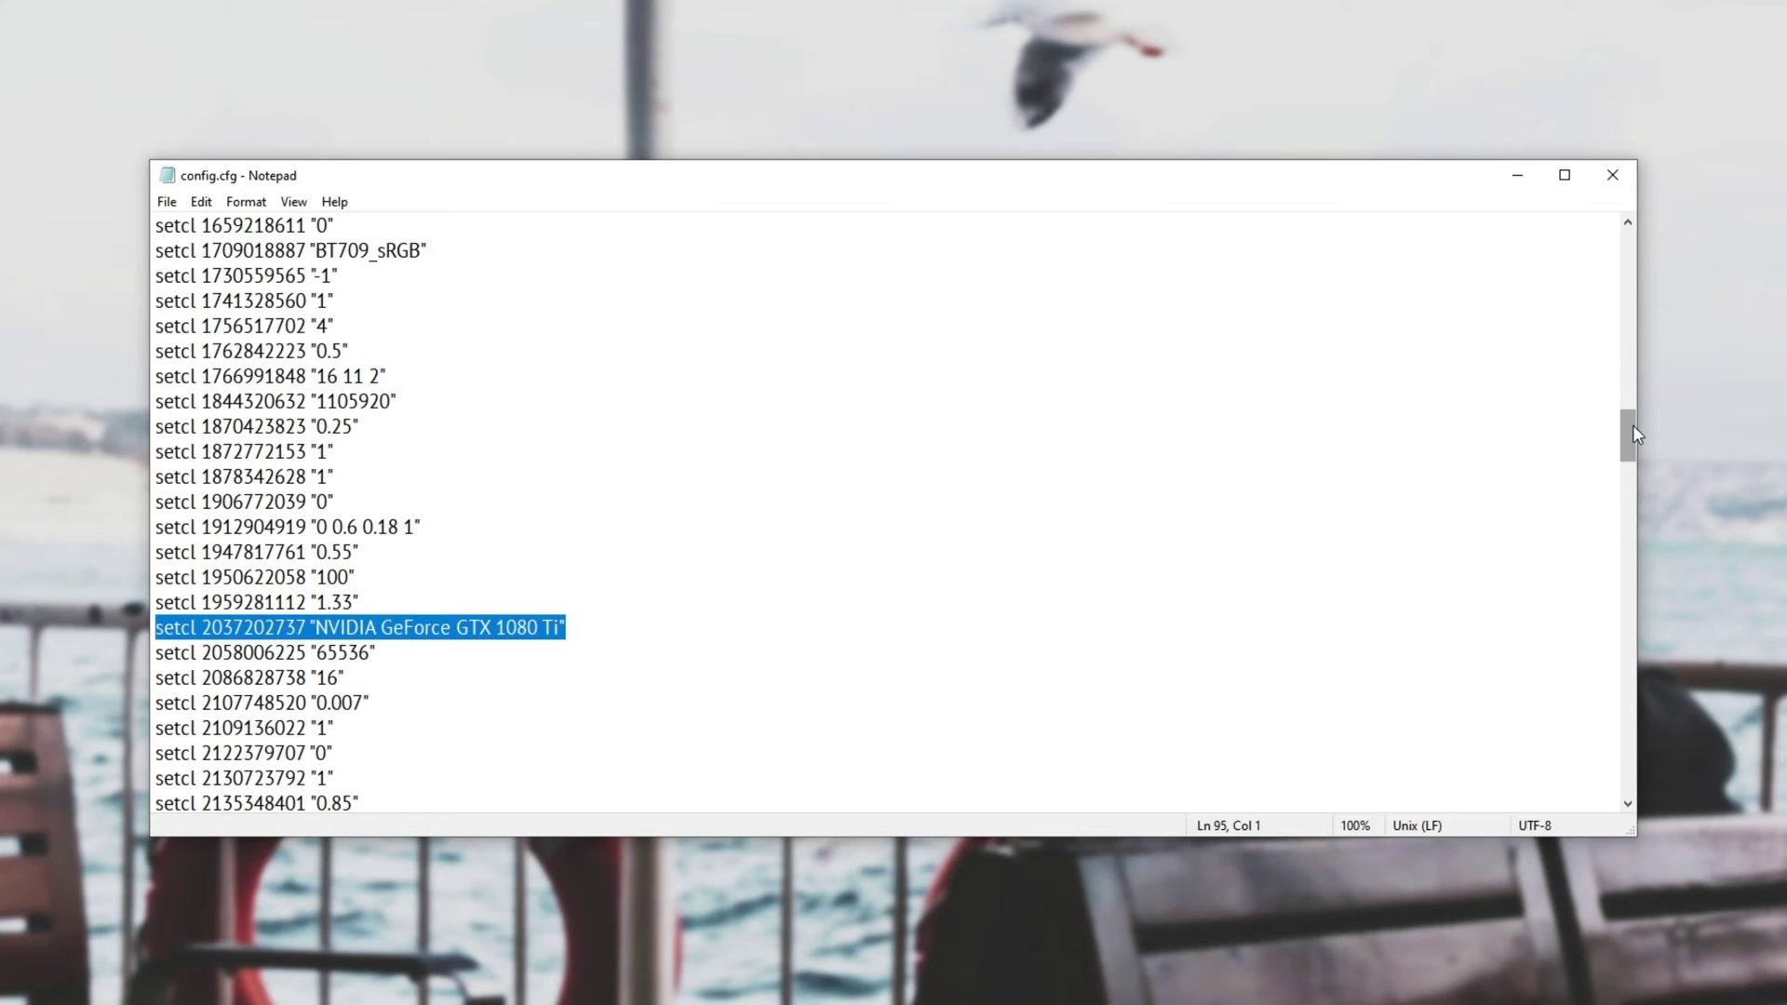
{"action": "left_click_drag", "start_coordinate": [1633, 427], "coordinate": [1632, 745]}
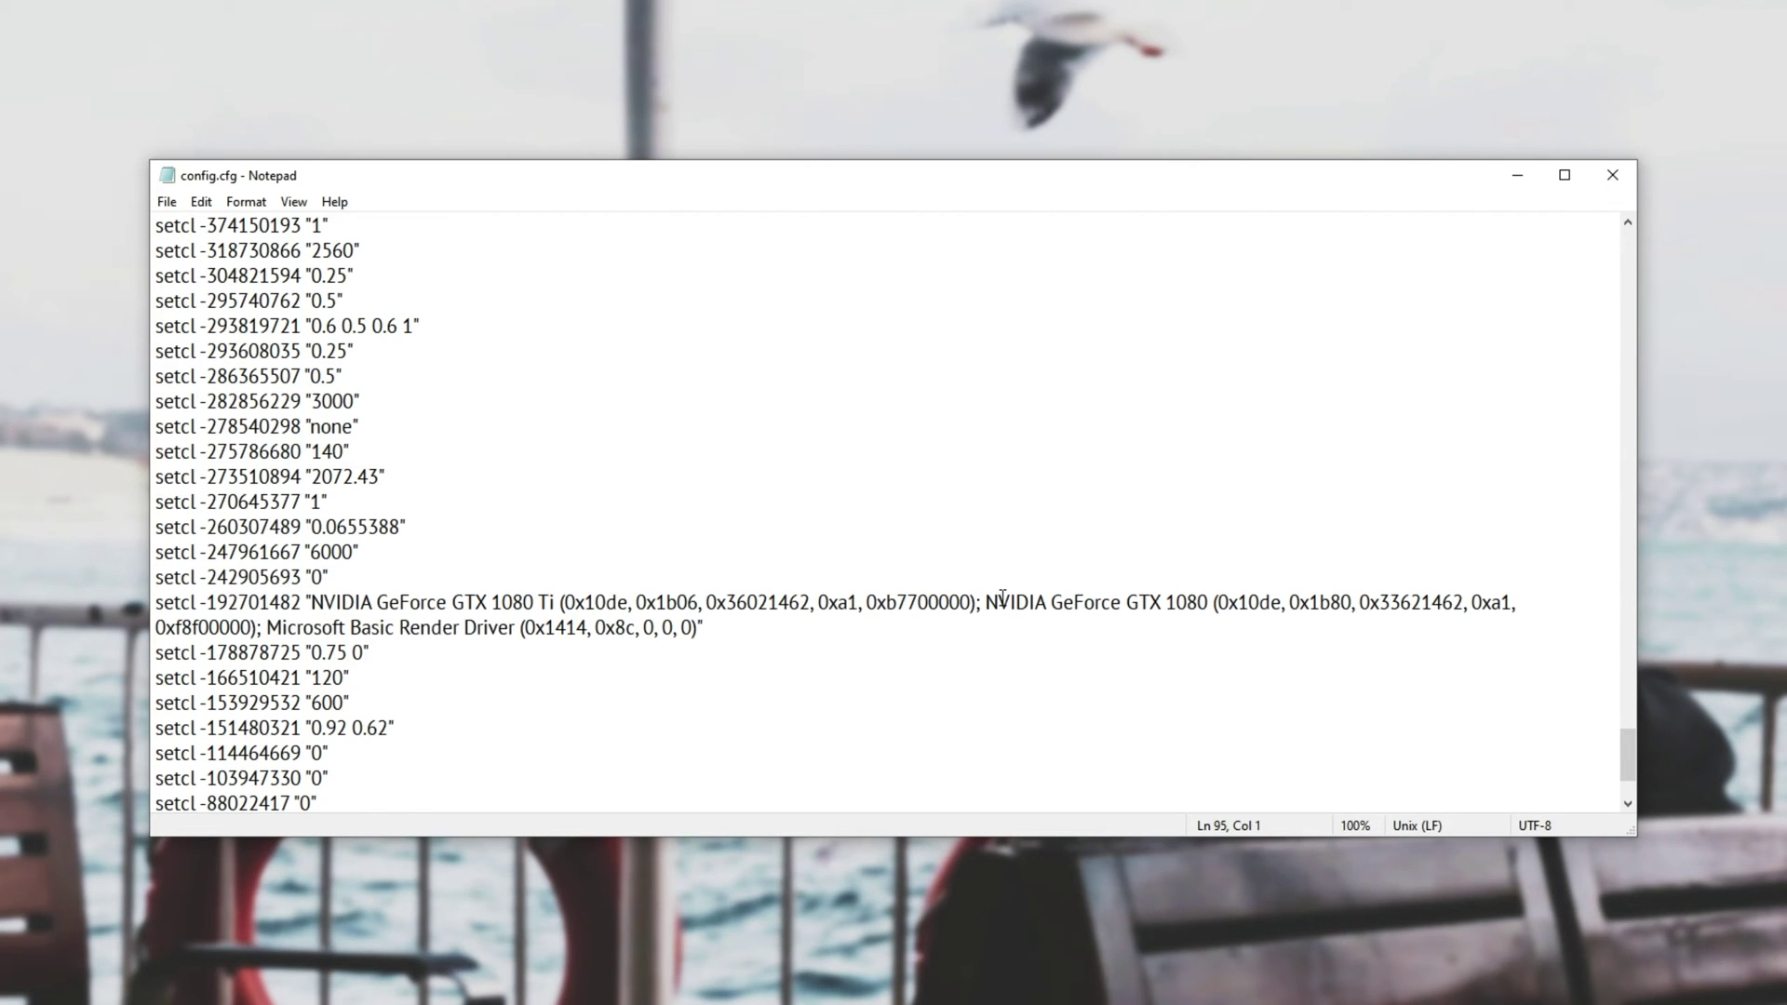
{"action": "left_click_drag", "start_coordinate": [982, 604], "coordinate": [1209, 603]}
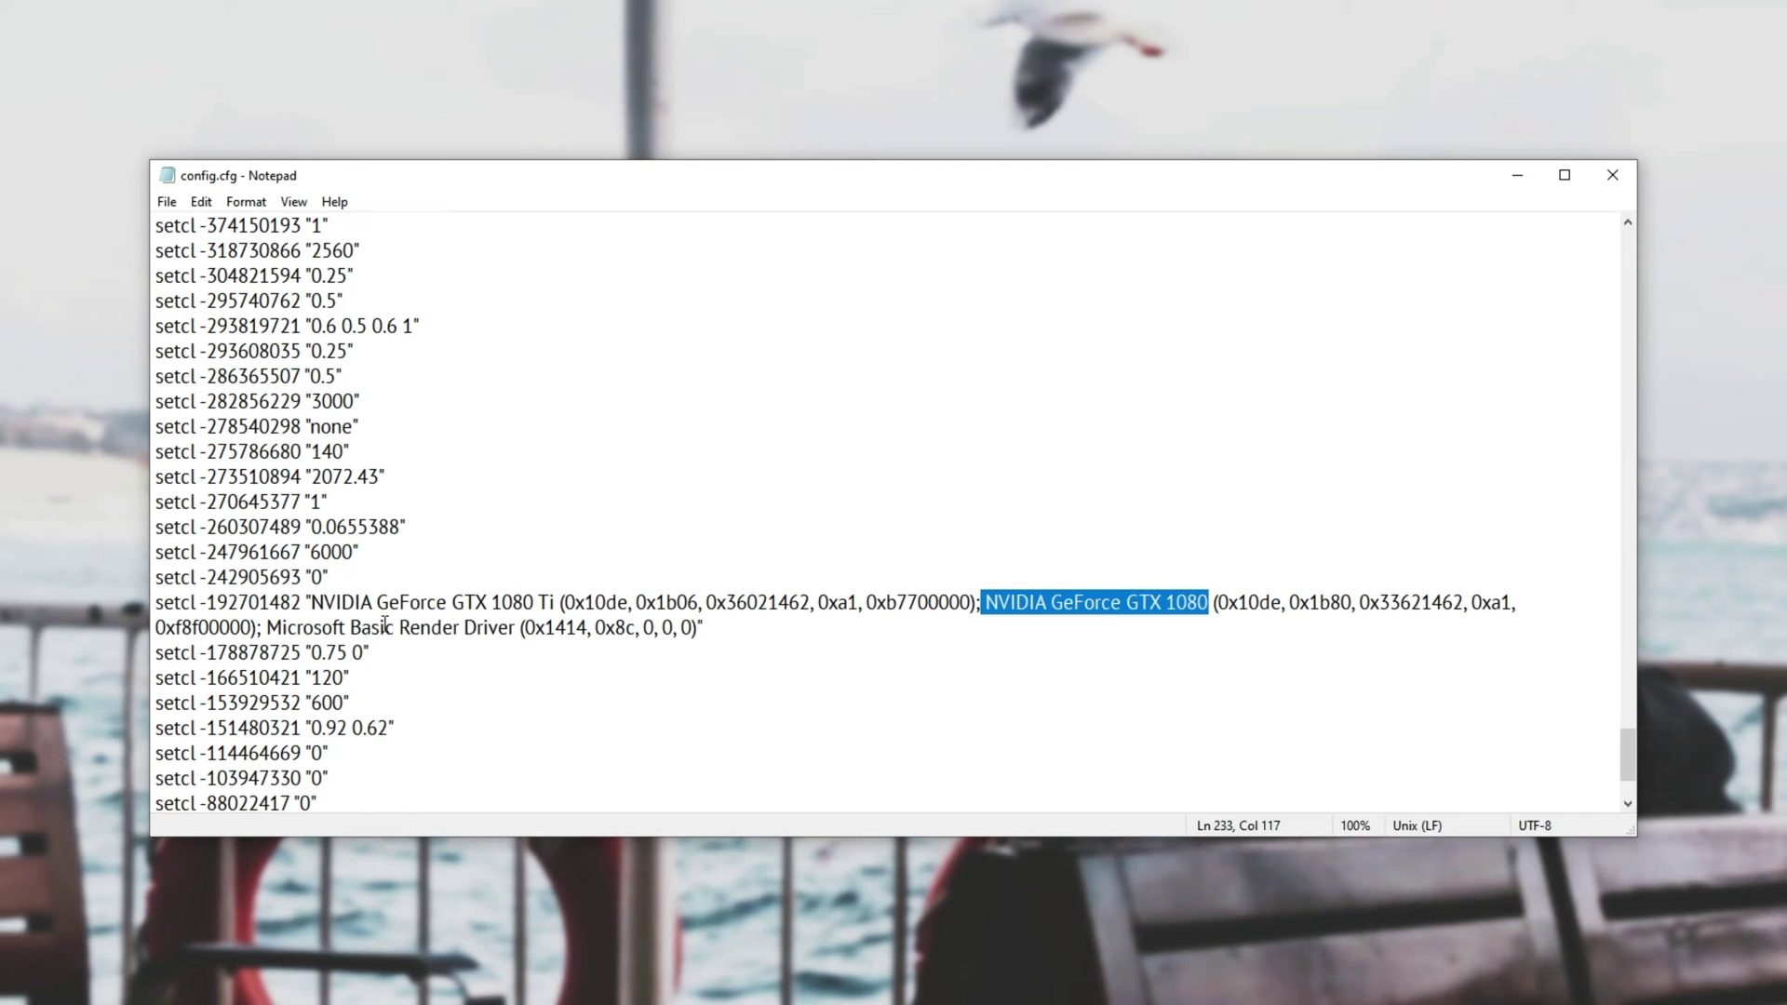
{"action": "left_click_drag", "start_coordinate": [561, 603], "coordinate": [534, 603]}
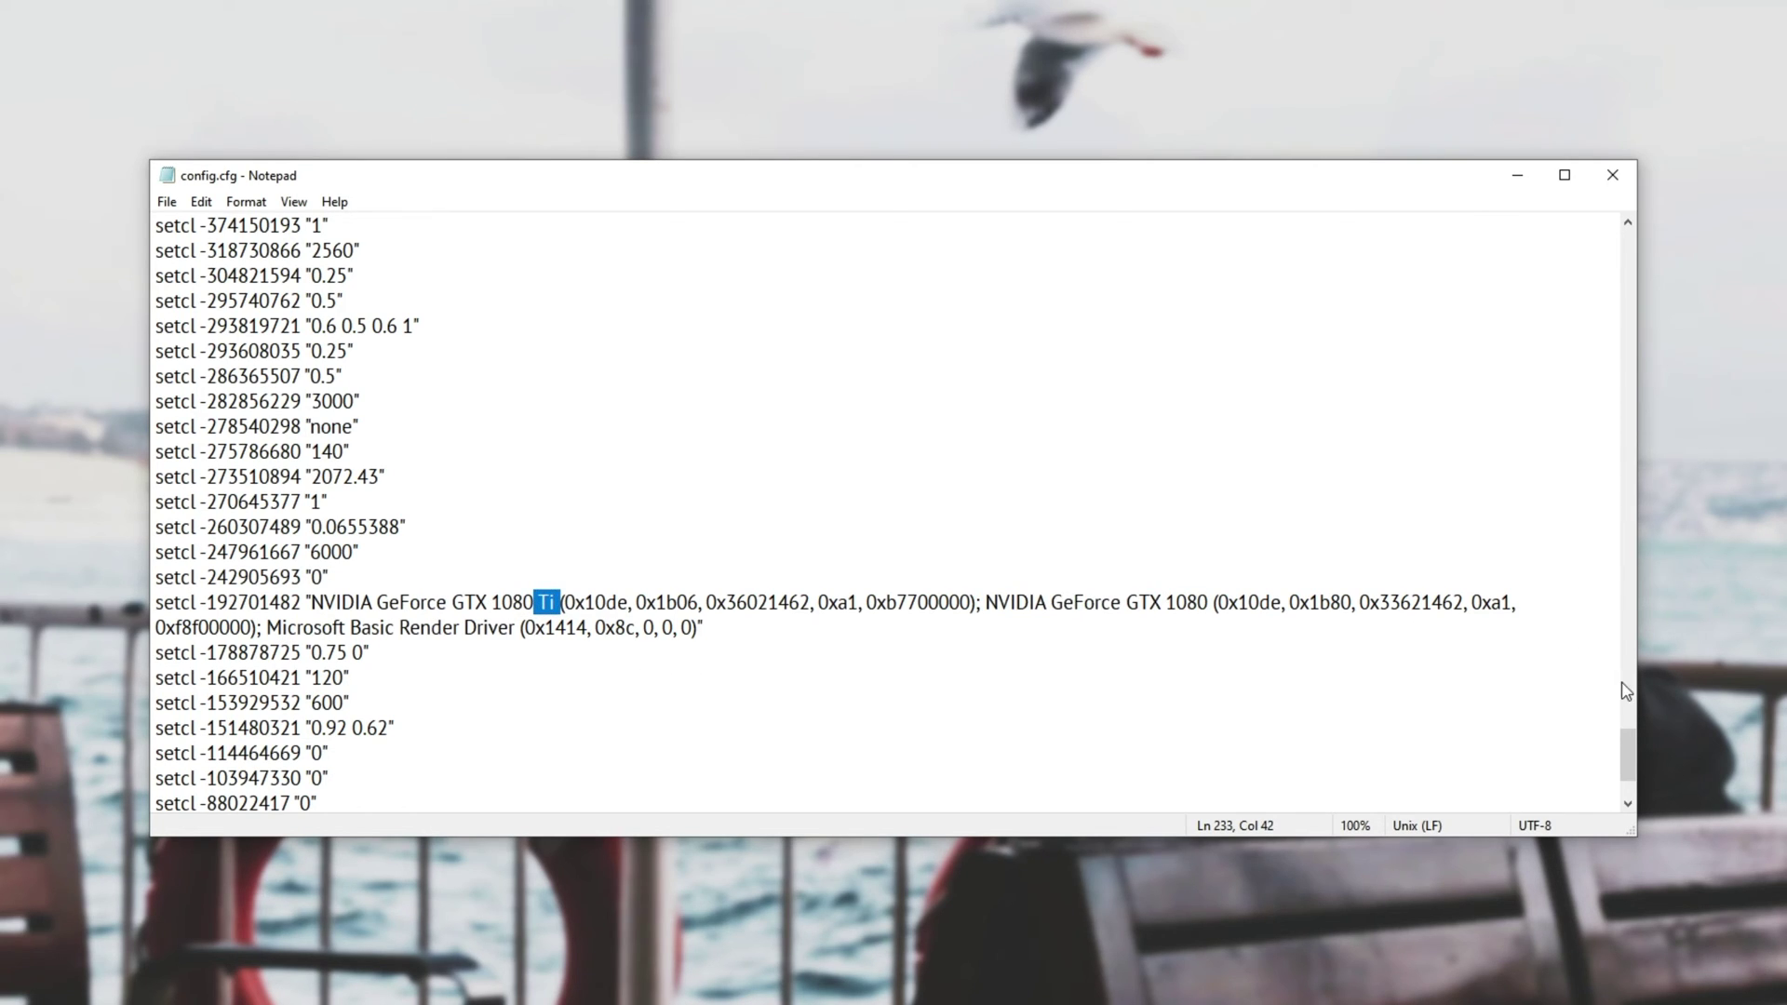
{"action": "left_click", "coordinate": [509, 609]}
{"action": "left_click_drag", "start_coordinate": [312, 605], "coordinate": [556, 607]}
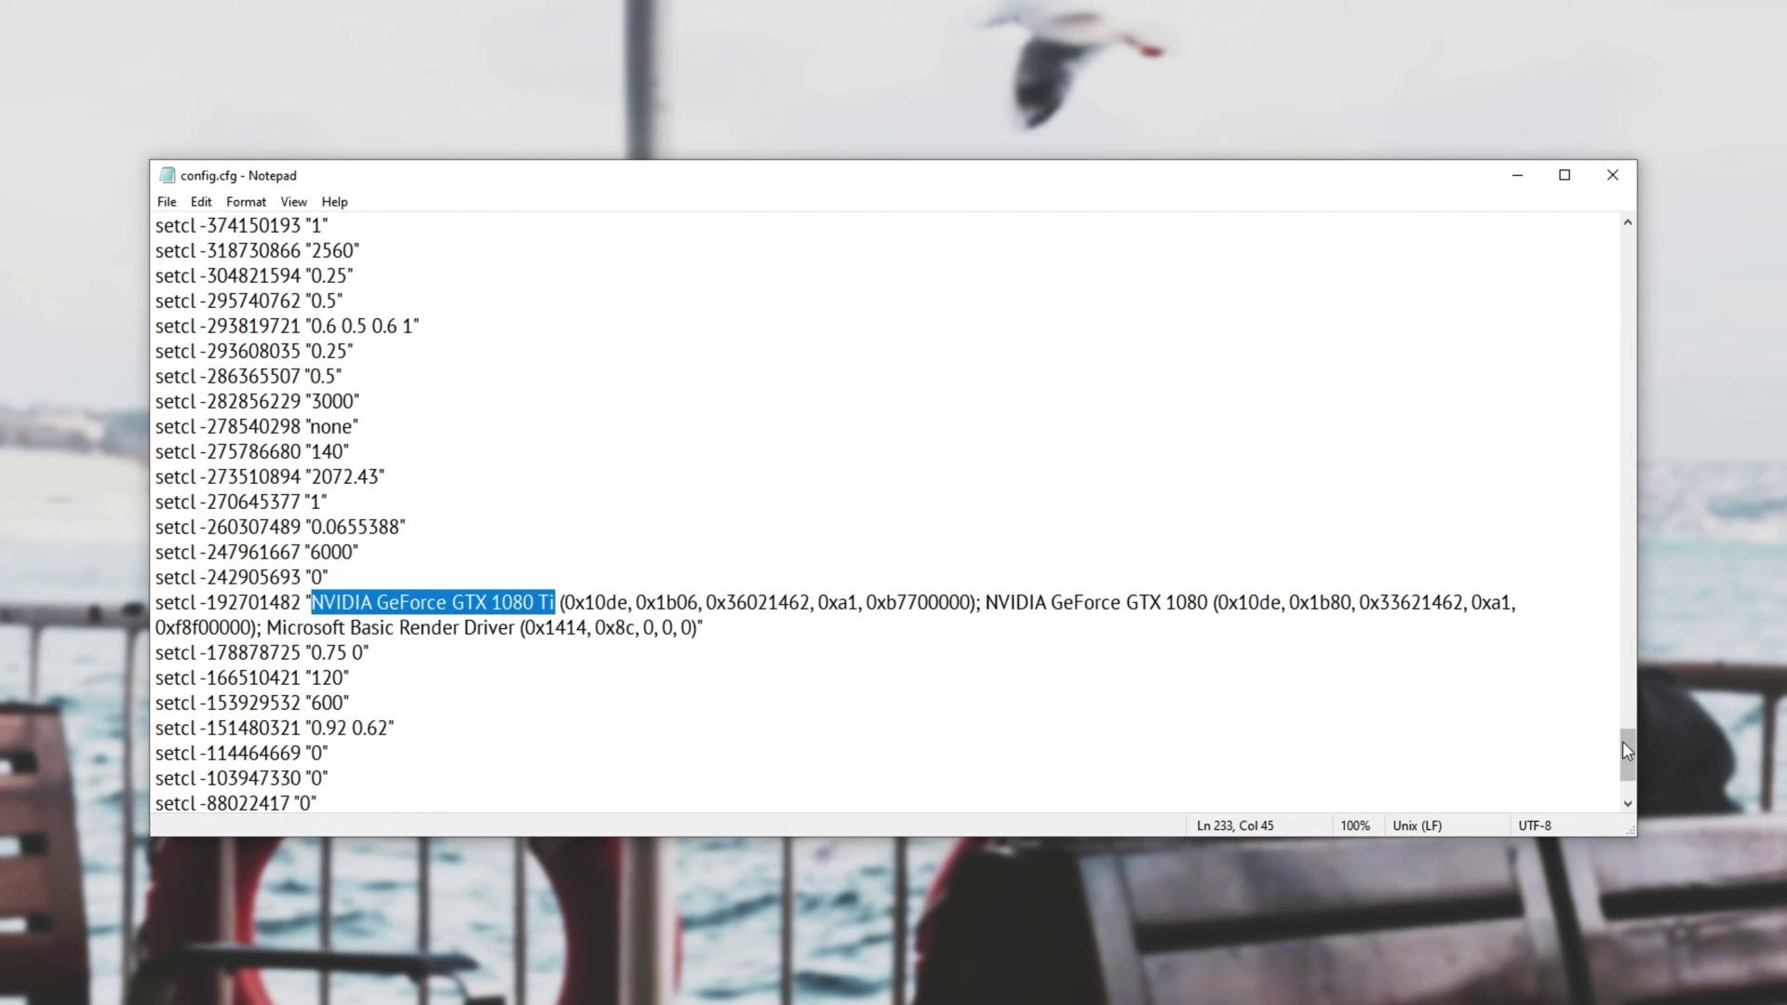
{"action": "left_click_drag", "start_coordinate": [1622, 741], "coordinate": [1640, 419]}
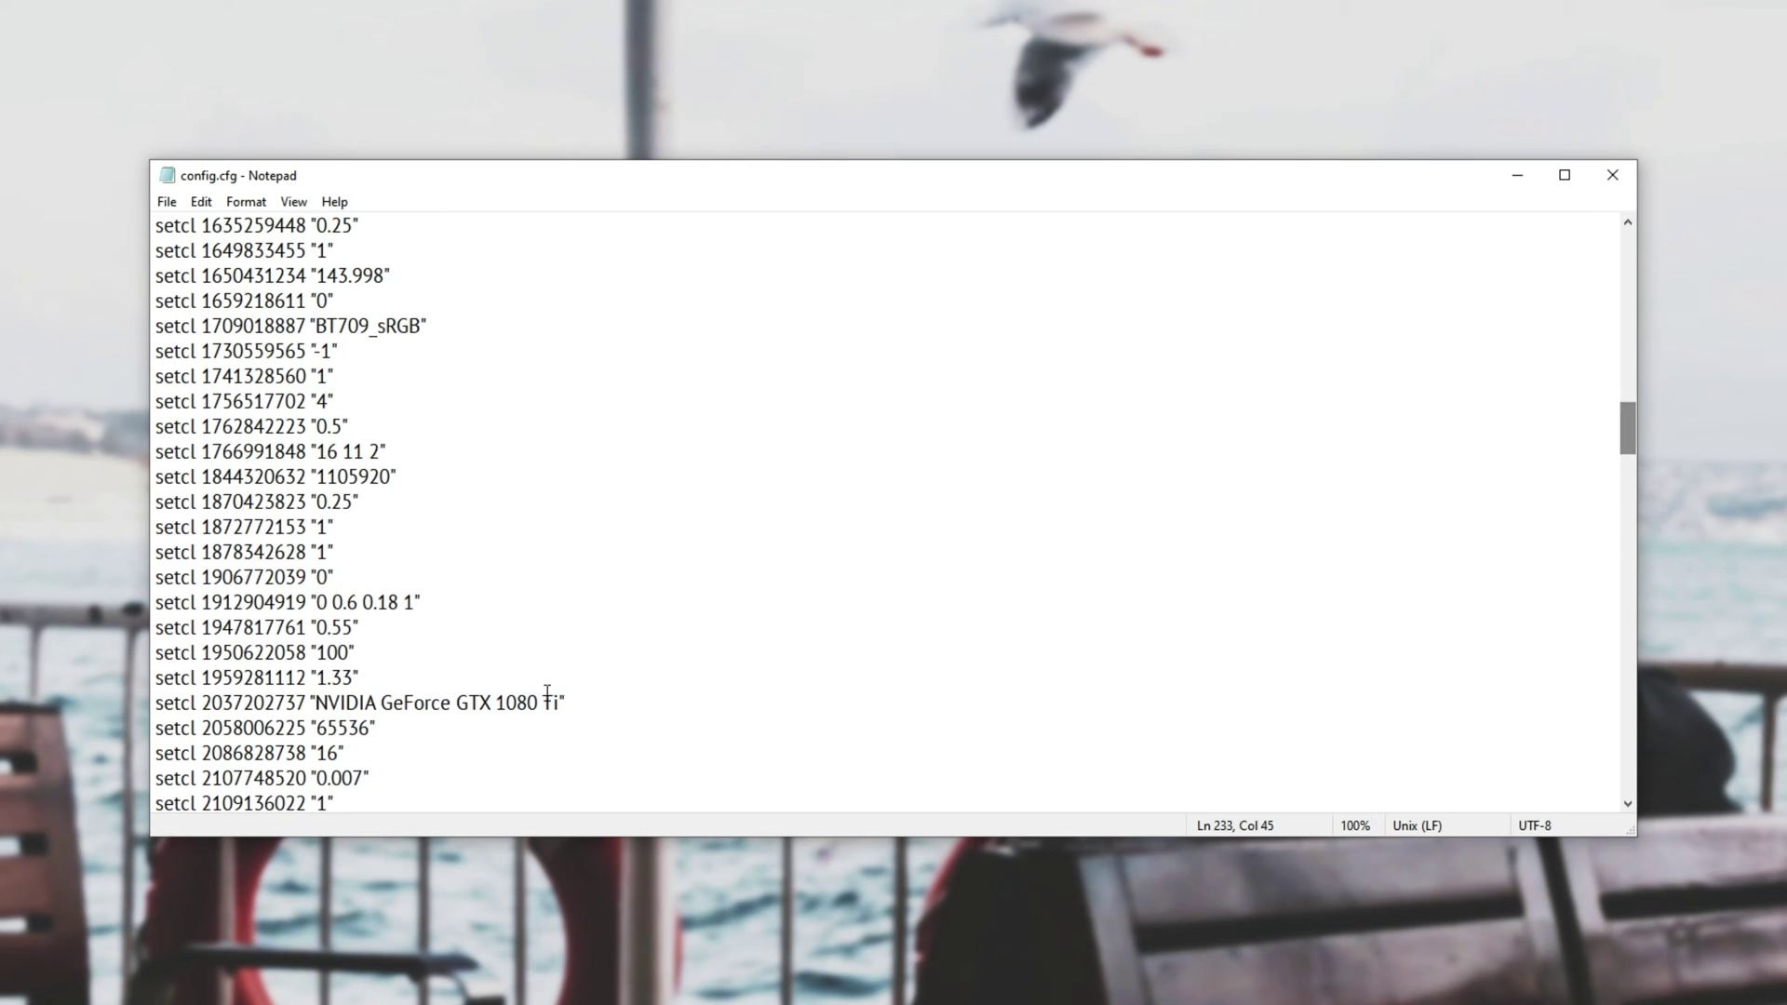
{"action": "left_click_drag", "start_coordinate": [560, 704], "coordinate": [315, 705]}
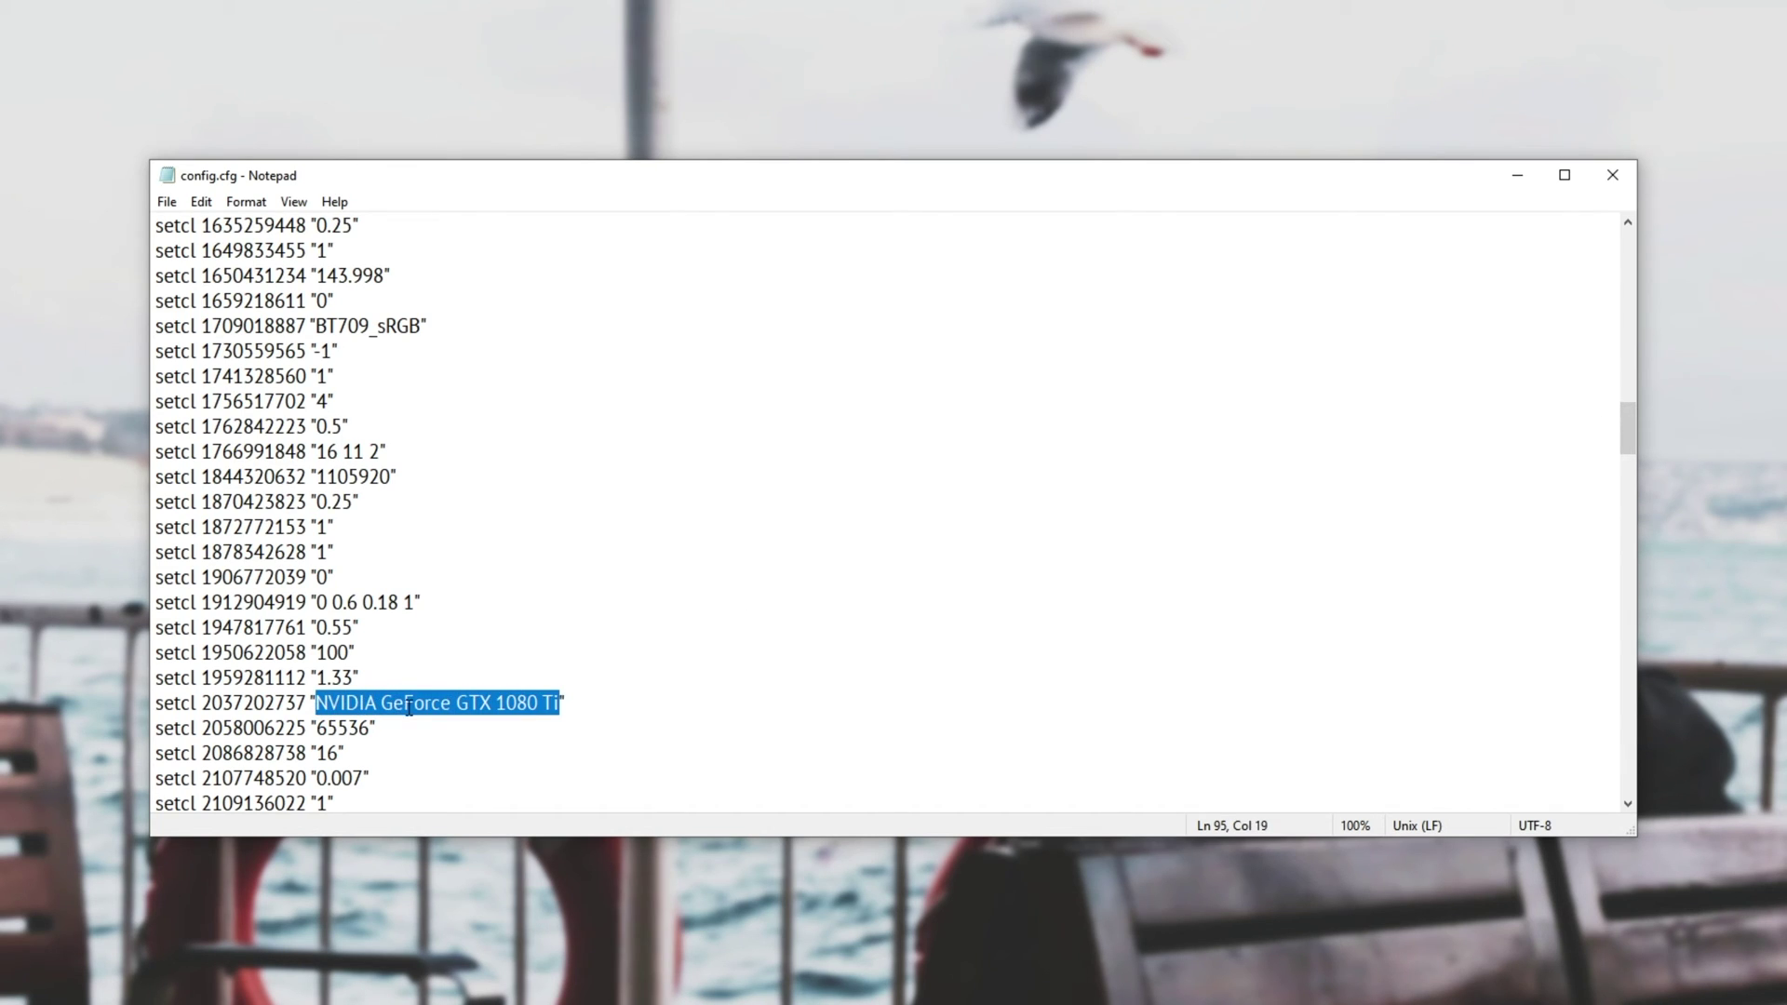
{"action": "left_click", "coordinate": [453, 707]}
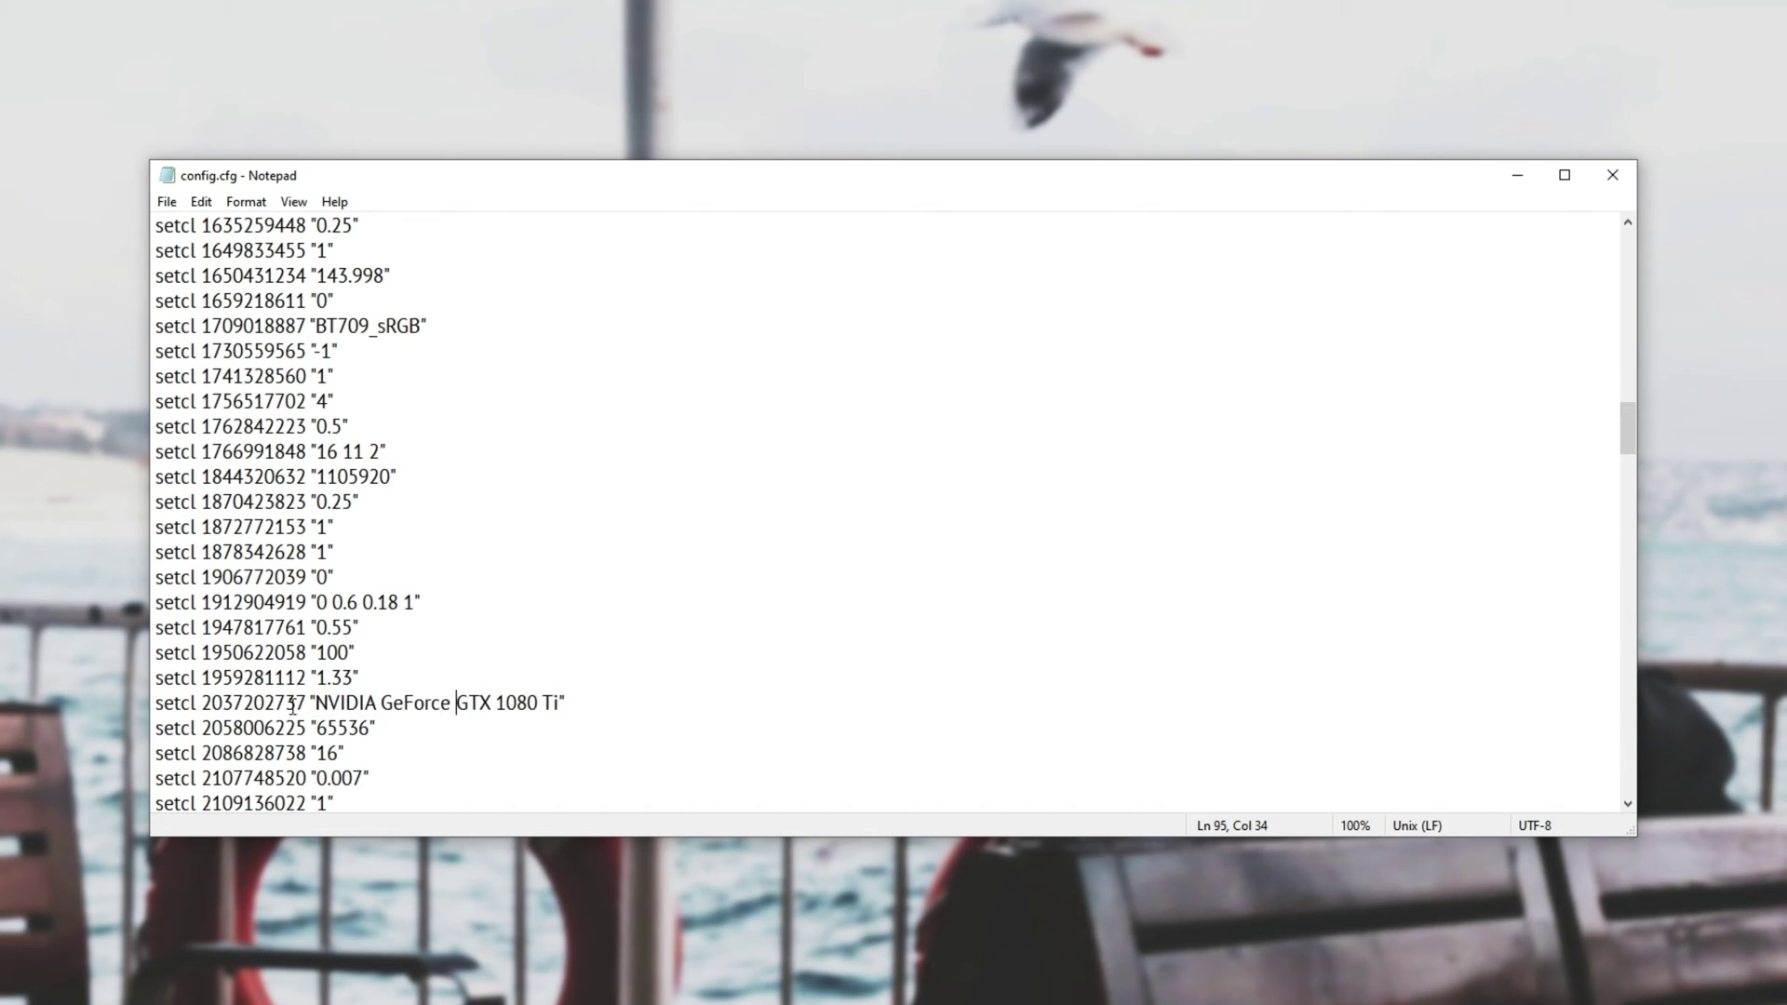
{"action": "left_click_drag", "start_coordinate": [316, 705], "coordinate": [562, 705]}
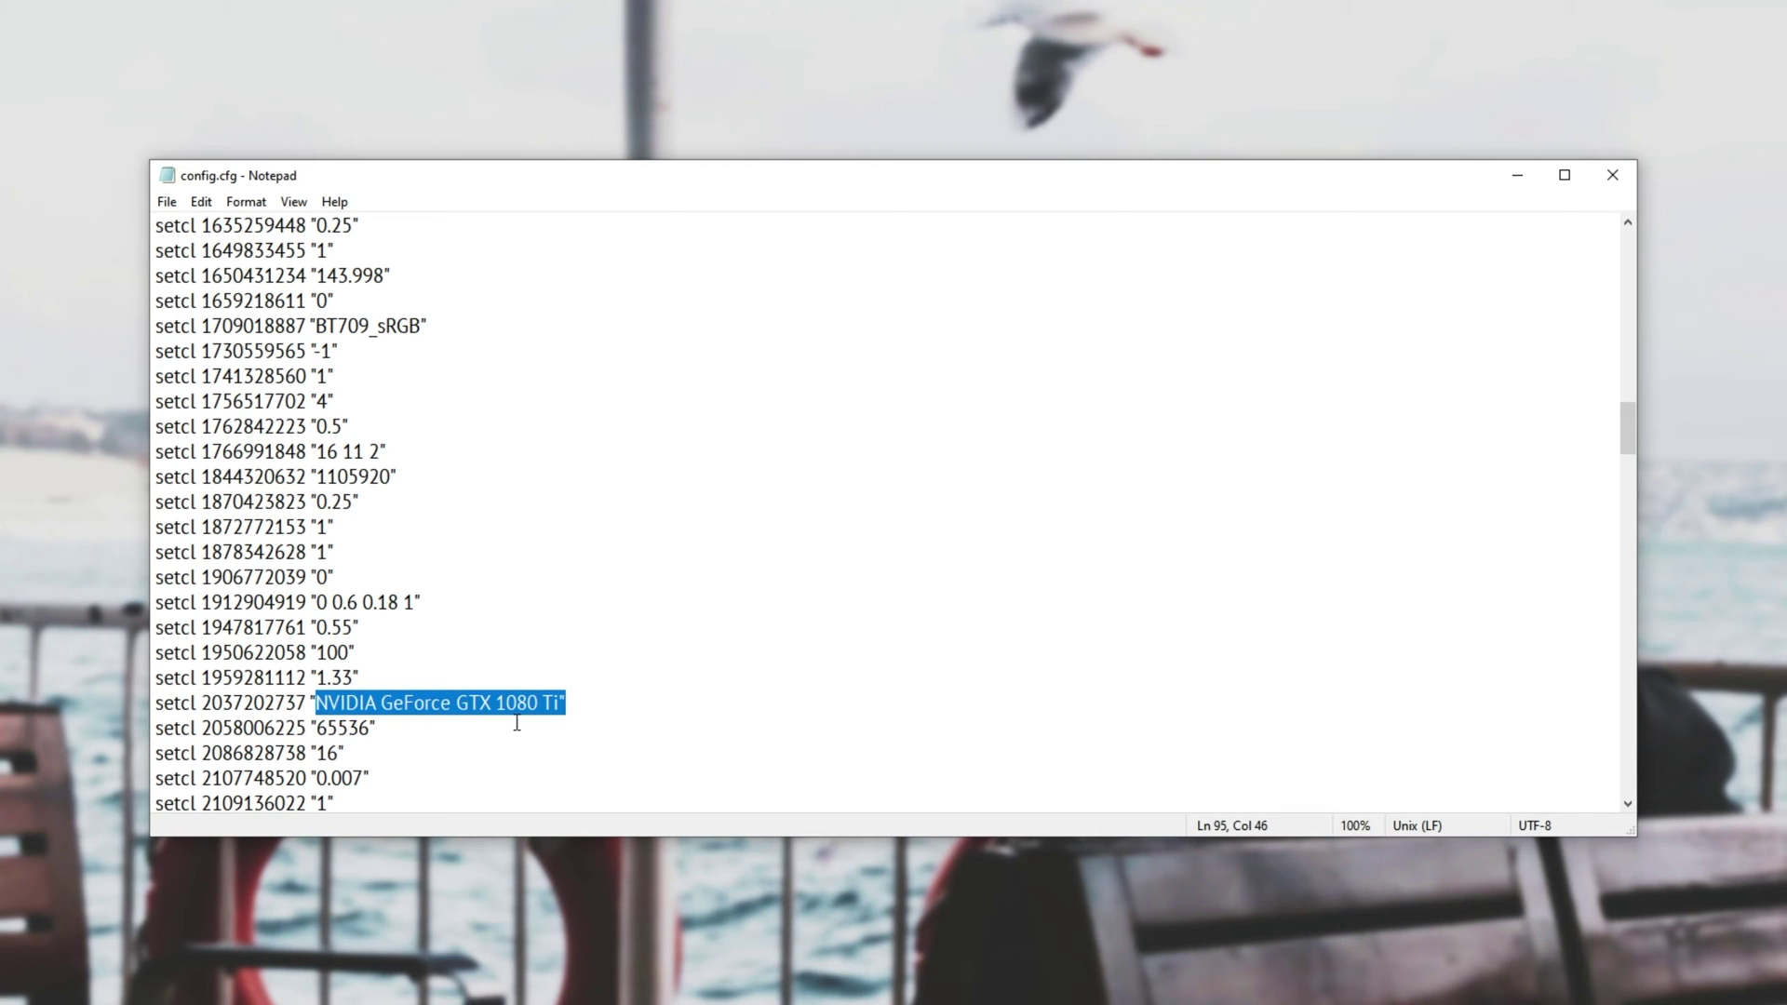
{"action": "left_click", "coordinate": [543, 705]}
{"action": "left_click_drag", "start_coordinate": [1622, 431], "coordinate": [1625, 787]}
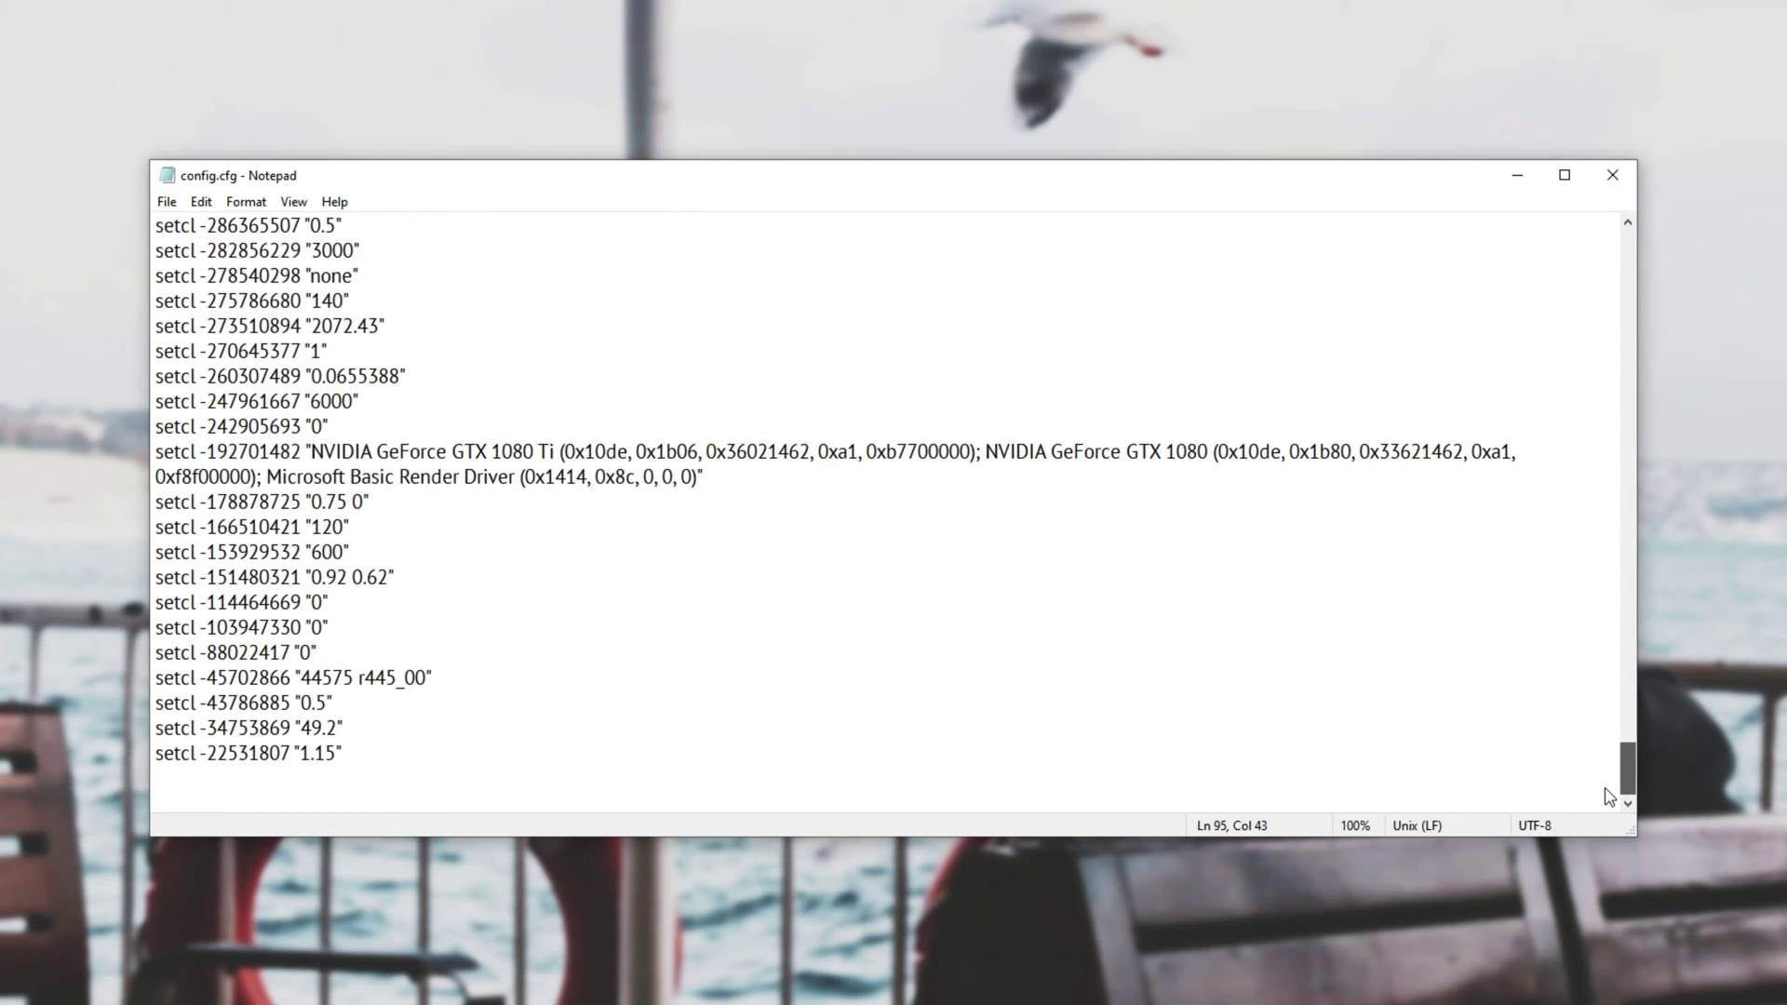
Step: Save config.cfg and close Notepad
{"action": "left_click", "coordinate": [167, 202]}
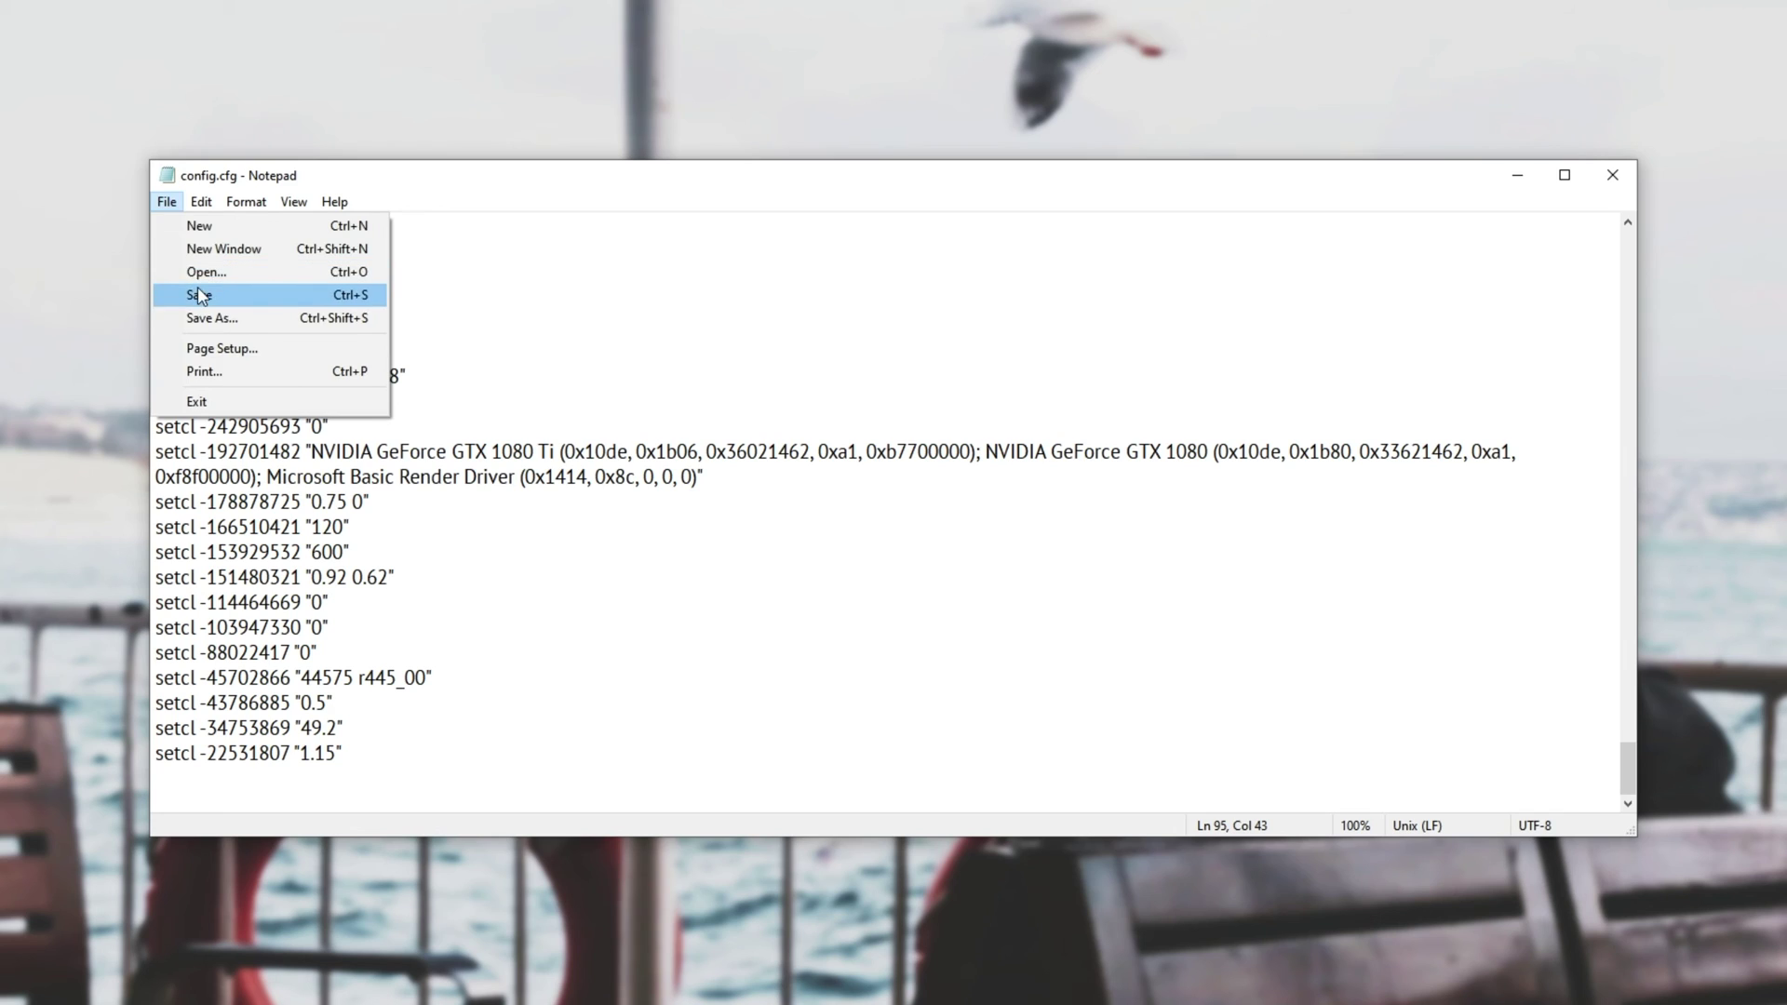
{"action": "left_click", "coordinate": [191, 296]}
{"action": "left_click", "coordinate": [1620, 177]}
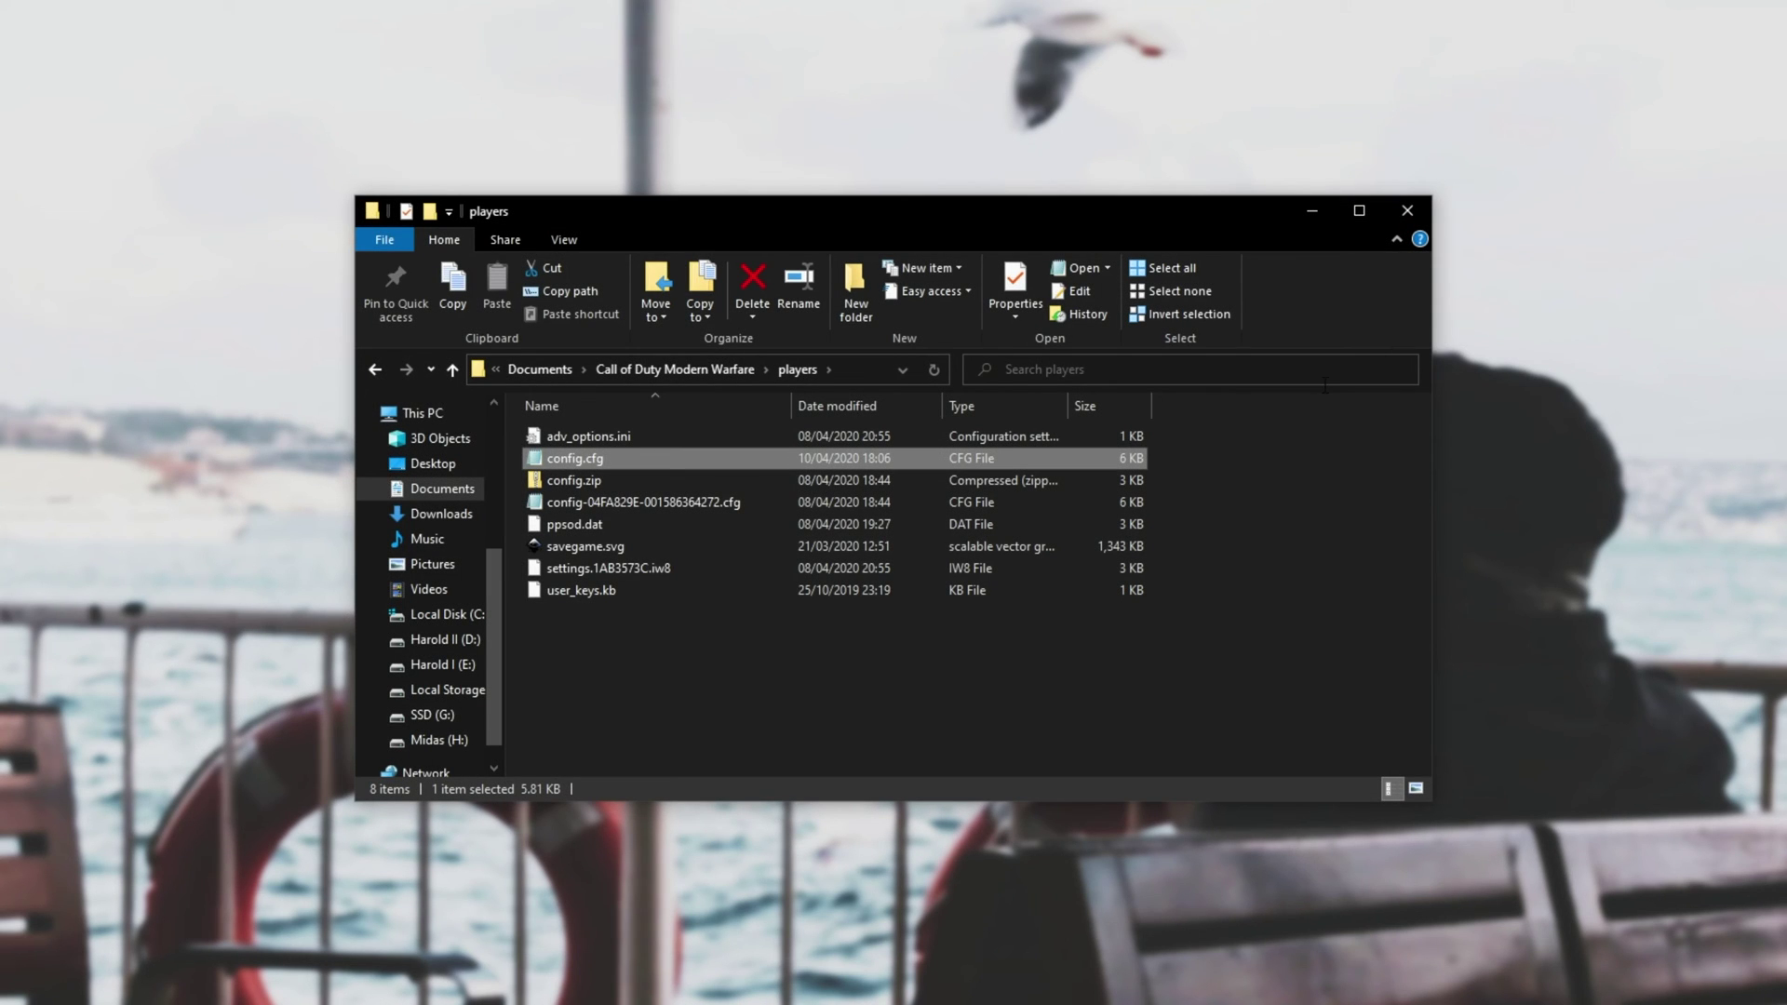